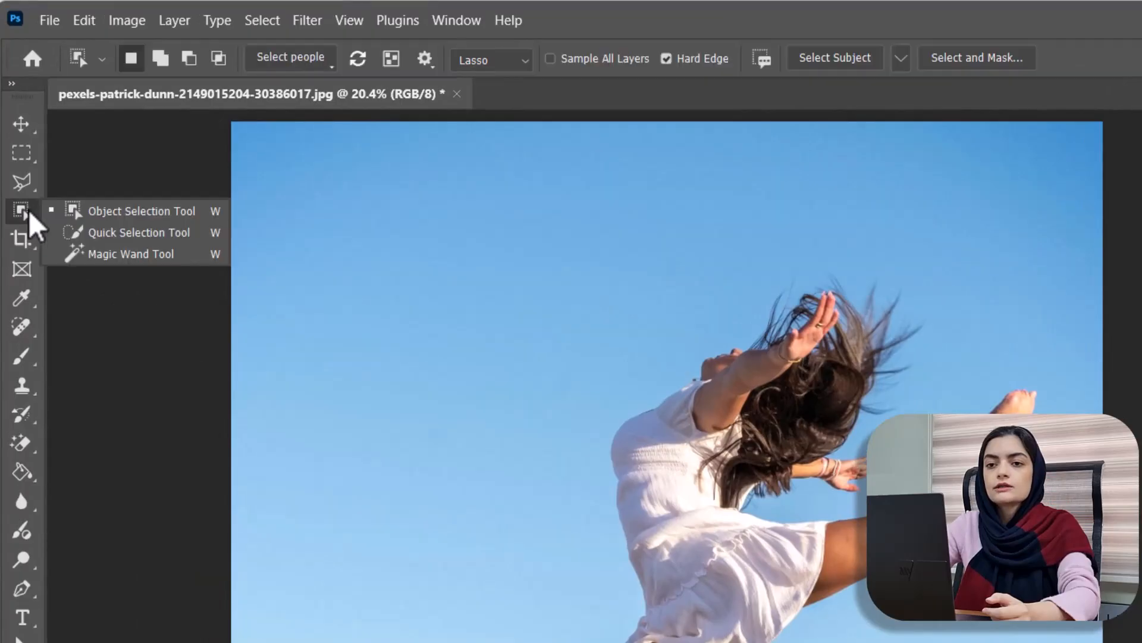
- Select the leaping dancer with the Object Selection Tool in Lasso mode by outlining her whole body
{"action": "left_click", "coordinate": [121, 213]}
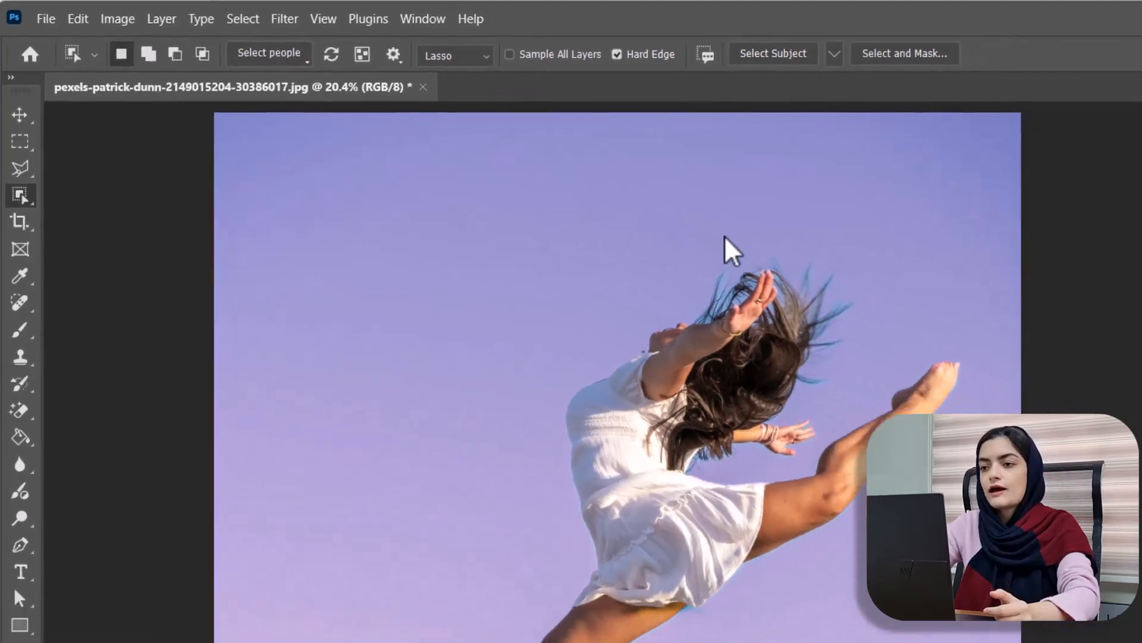
{"action": "left_click_drag", "start_coordinate": [785, 262], "coordinate": [627, 346]}
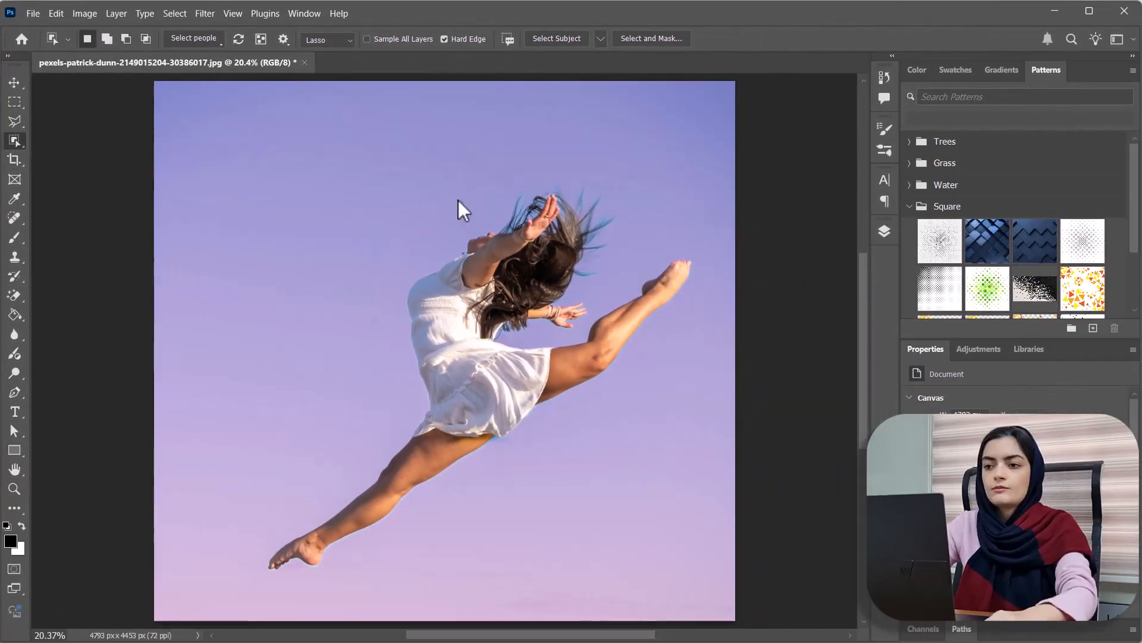
{"action": "mouse_move", "coordinate": [380, 292]}
{"action": "left_mouse_down"}
{"action": "mouse_move", "coordinate": [386, 358]}
{"action": "mouse_move", "coordinate": [299, 473]}
{"action": "left_mouse_up"}
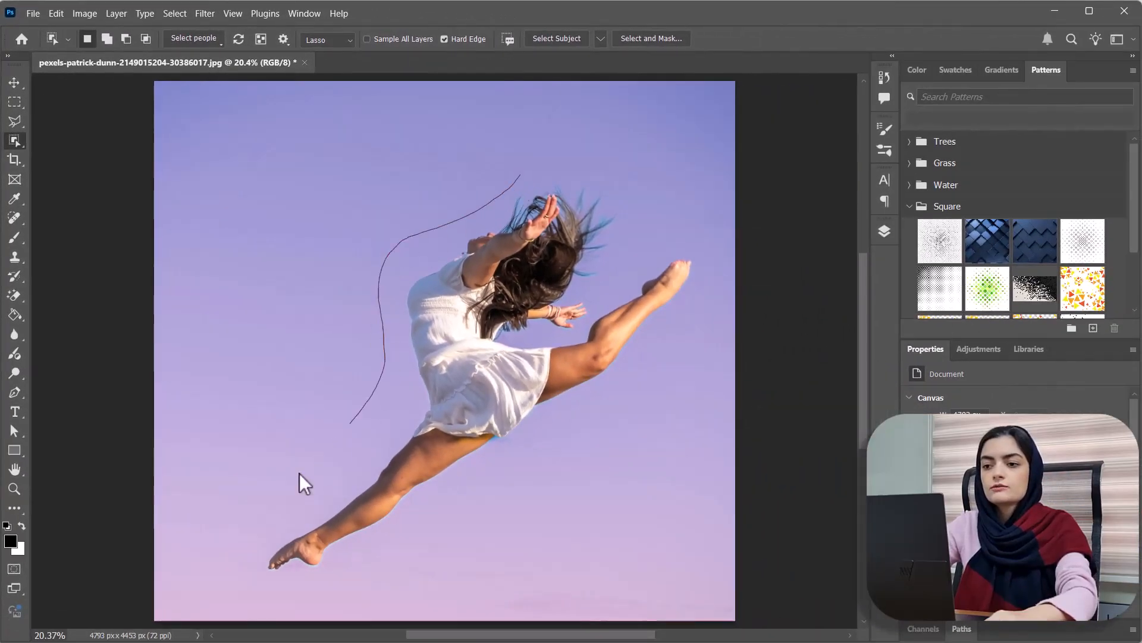
{"action": "mouse_move", "coordinate": [351, 595]}
{"action": "left_mouse_down"}
{"action": "mouse_move", "coordinate": [448, 548]}
{"action": "mouse_move", "coordinate": [565, 455]}
{"action": "left_mouse_up"}
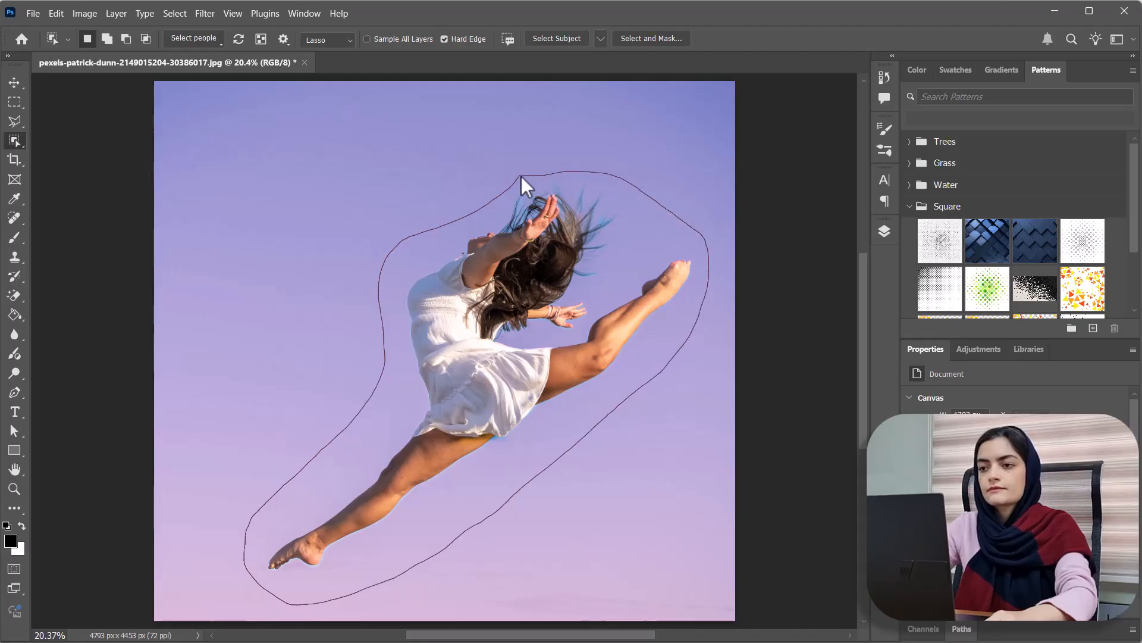
{"action": "left_click_drag", "start_coordinate": [521, 176], "coordinate": [520, 177]}
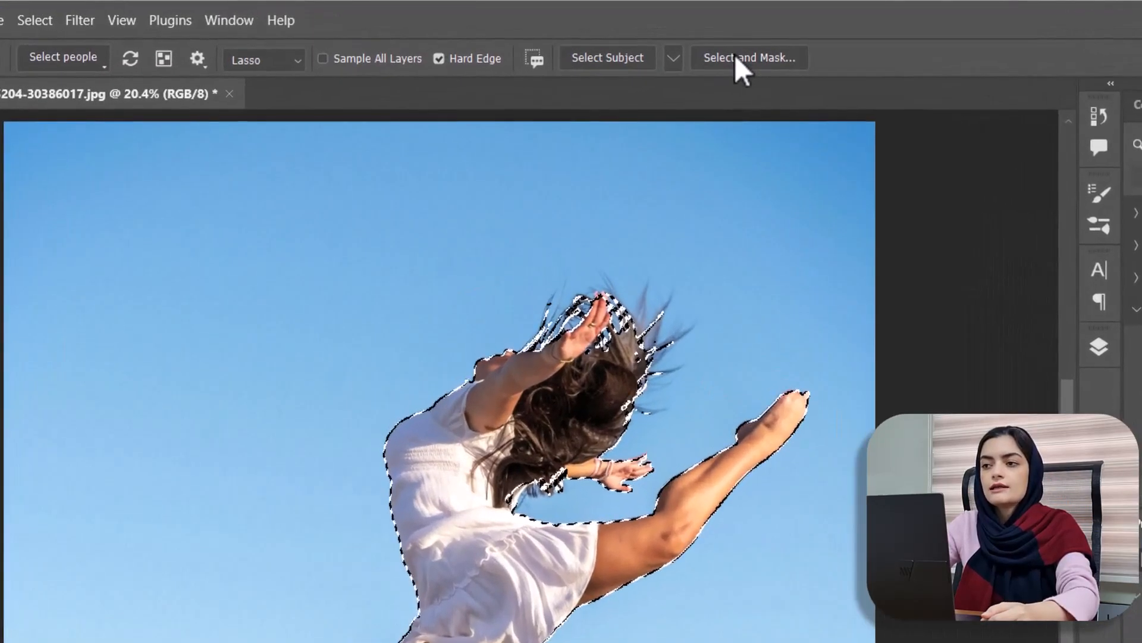
- Refine the dancer's selection in Select and Mask with the Overlay view and apply Refine Hair
{"action": "left_click", "coordinate": [655, 40]}
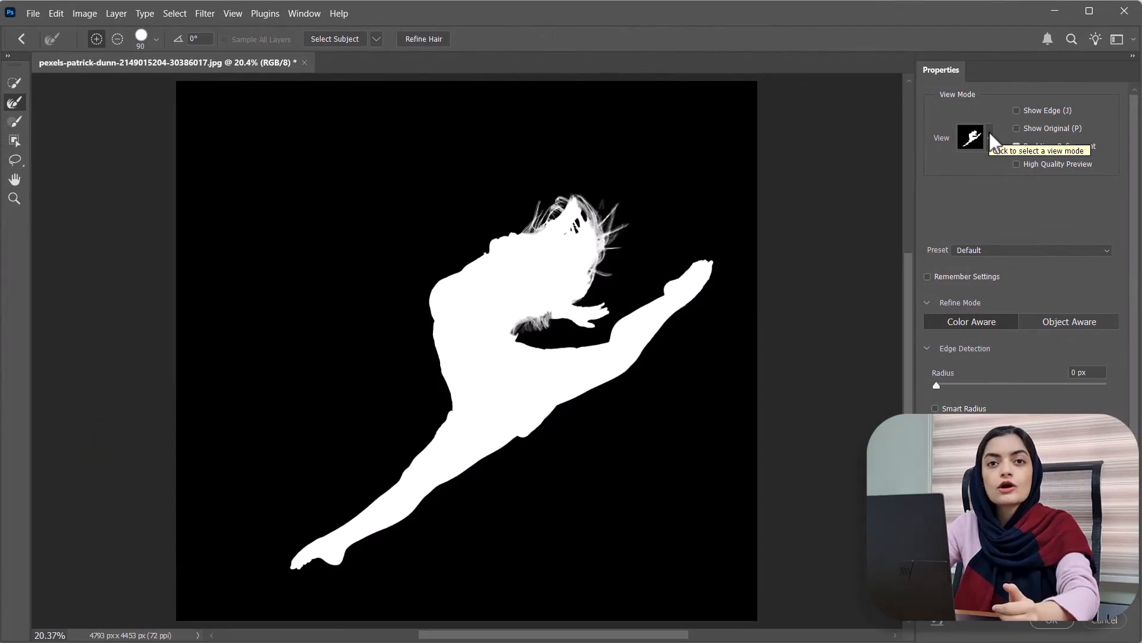
{"action": "left_click", "coordinate": [988, 132]}
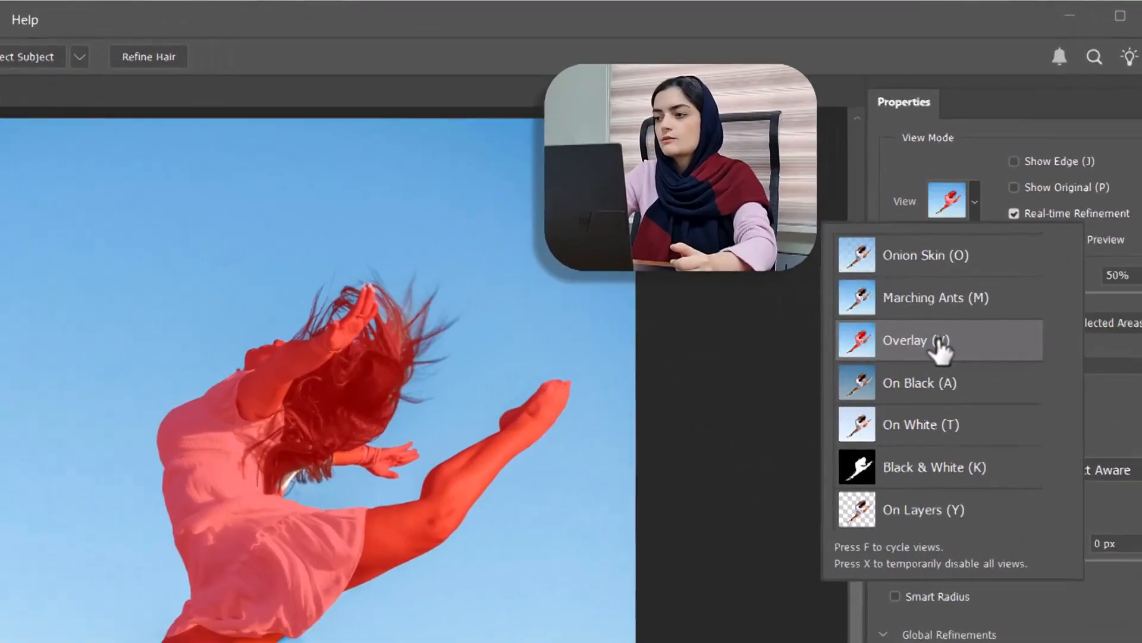
{"action": "left_click", "coordinate": [131, 58]}
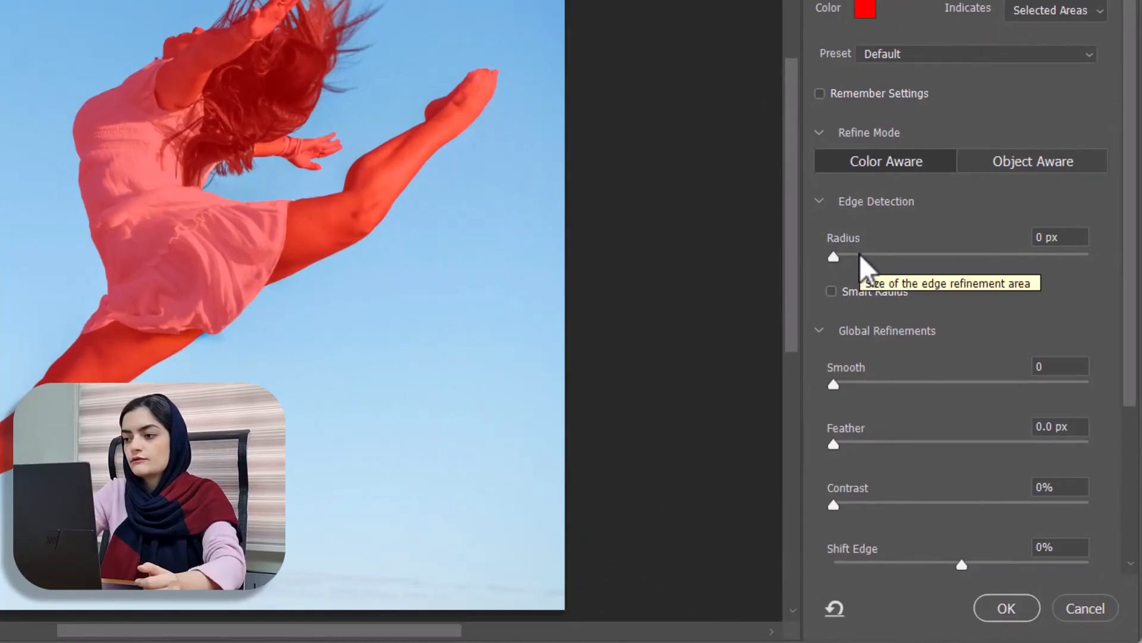
- Refine the selection edge with Radius 2 px, Smooth 3, Feather 0.6 px and Contrast 23%
{"action": "left_click", "coordinate": [860, 256]}
{"action": "left_click", "coordinate": [843, 383]}
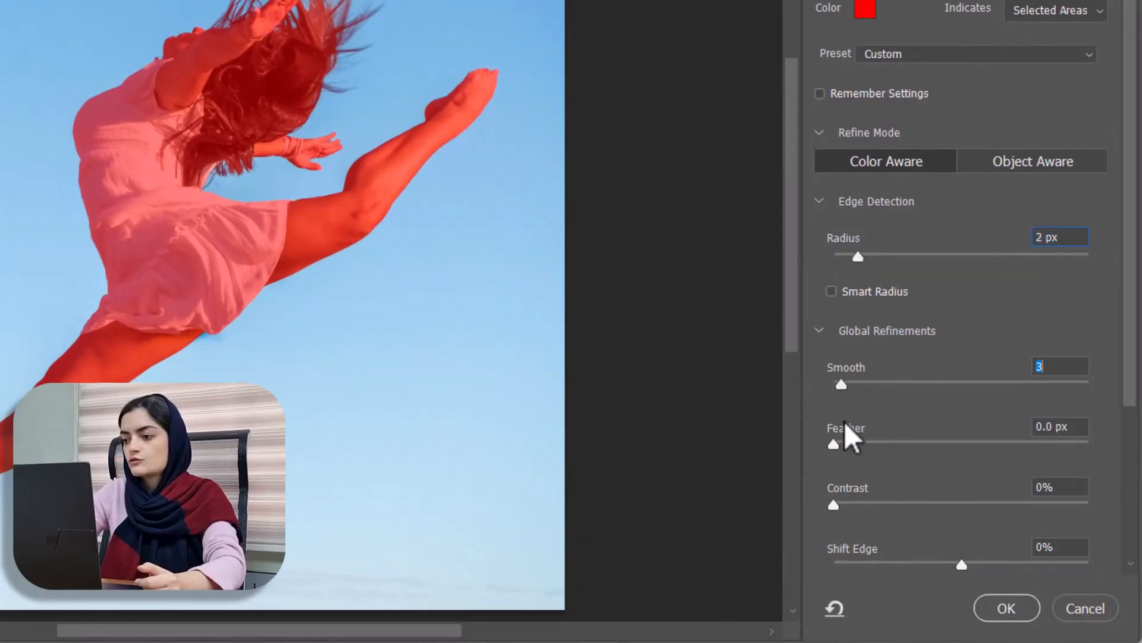
{"action": "left_click", "coordinate": [861, 444]}
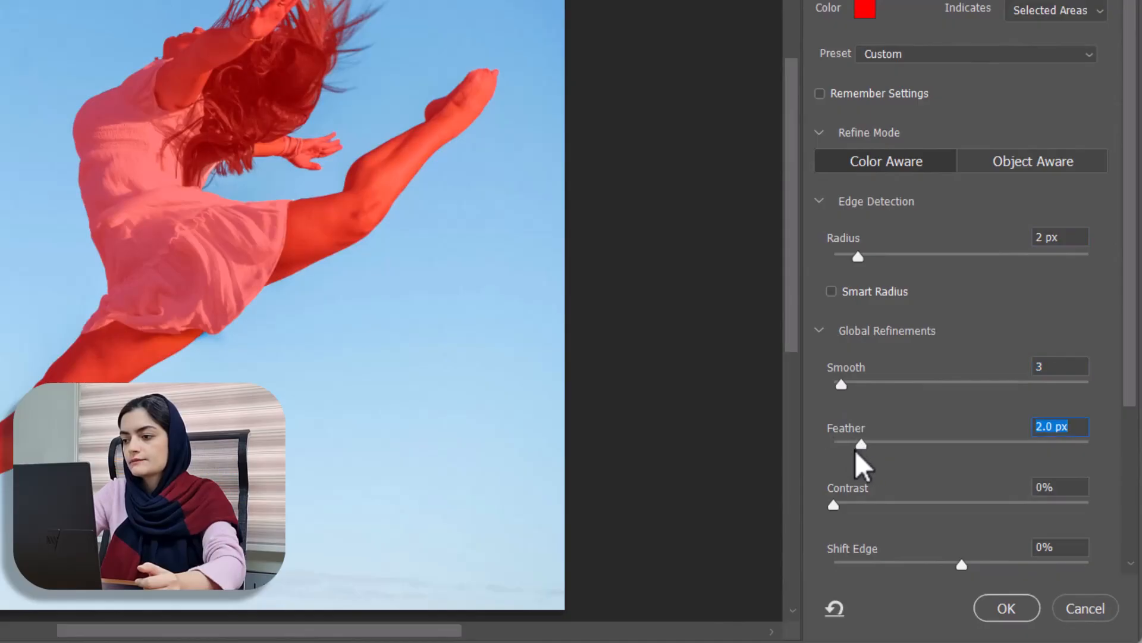
{"action": "left_click_drag", "start_coordinate": [857, 447], "coordinate": [843, 444]}
{"action": "left_click", "coordinate": [894, 503]}
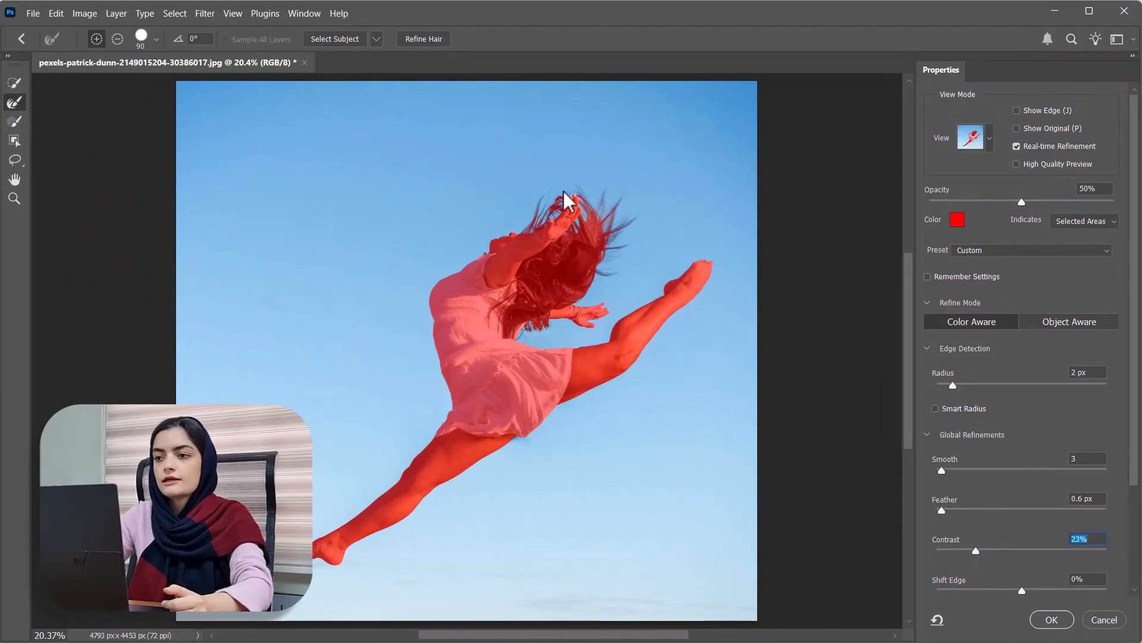
- Enlarge the edge-refining brush to 175 and output the refined selection as New Layer with Layer Mask
{"action": "key", "text": "bracketright"}
{"action": "key", "text": "bracketright"}
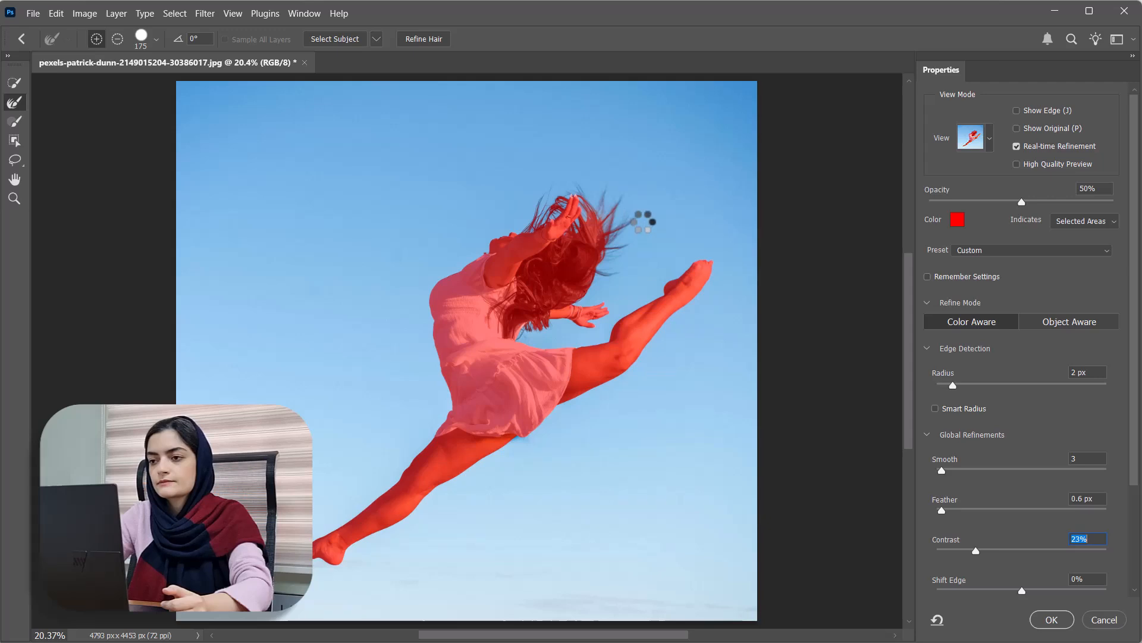
{"action": "scroll", "coordinate": [1042, 505], "scroll_direction": "down", "scroll_amount": 2}
{"action": "scroll", "coordinate": [1043, 504], "scroll_direction": "down", "scroll_amount": 3}
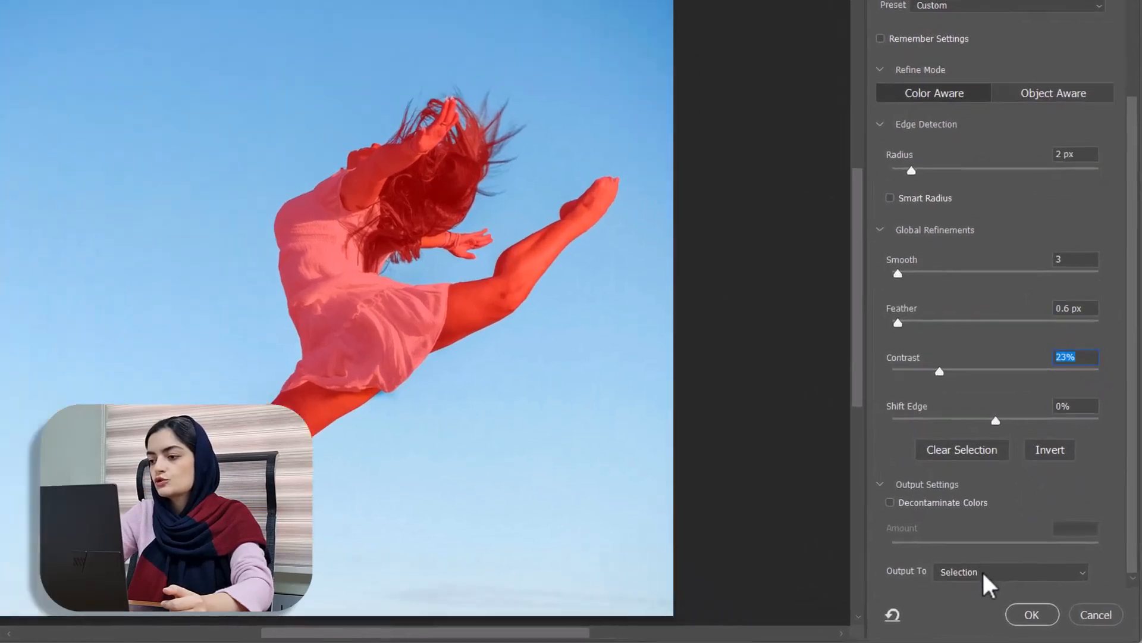
{"action": "left_click", "coordinate": [1011, 580]}
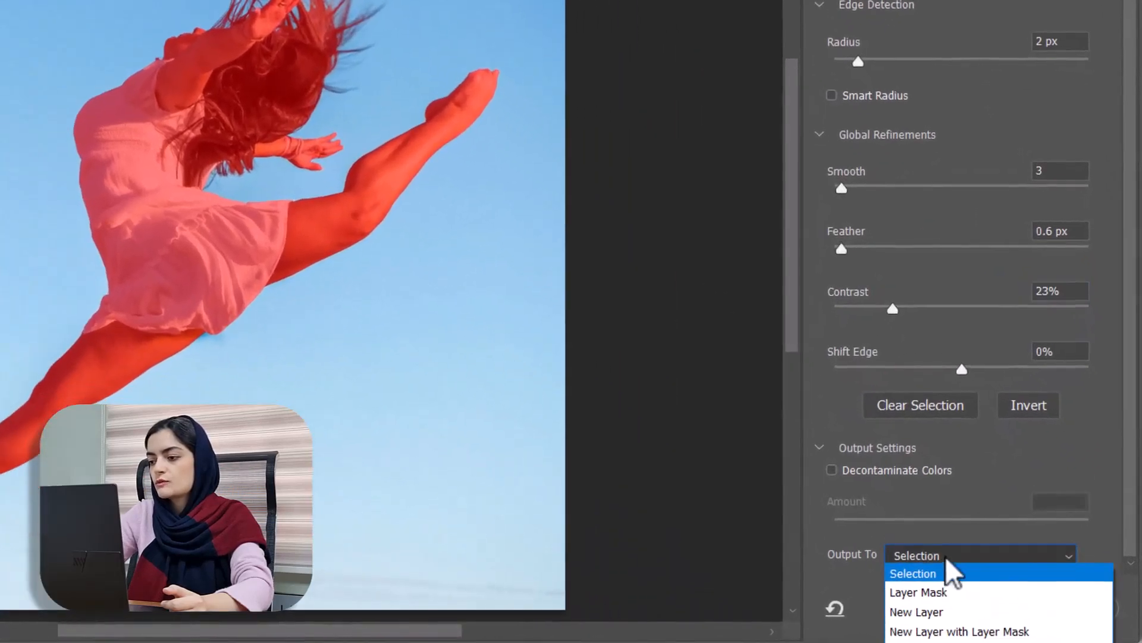
{"action": "left_click", "coordinate": [947, 632]}
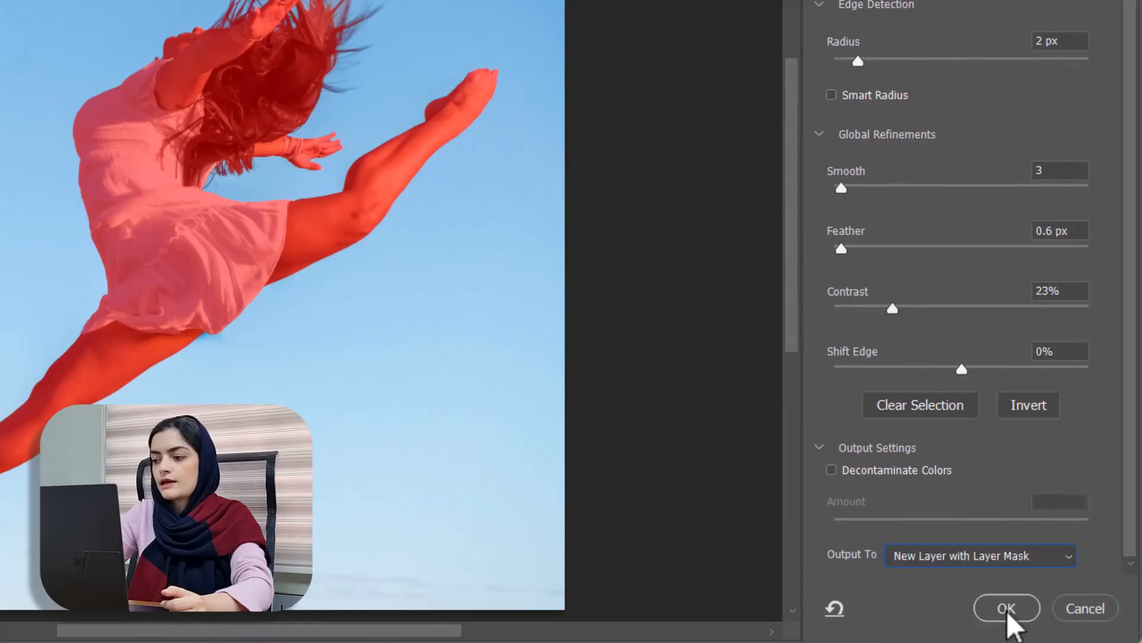
{"action": "left_click", "coordinate": [1020, 608]}
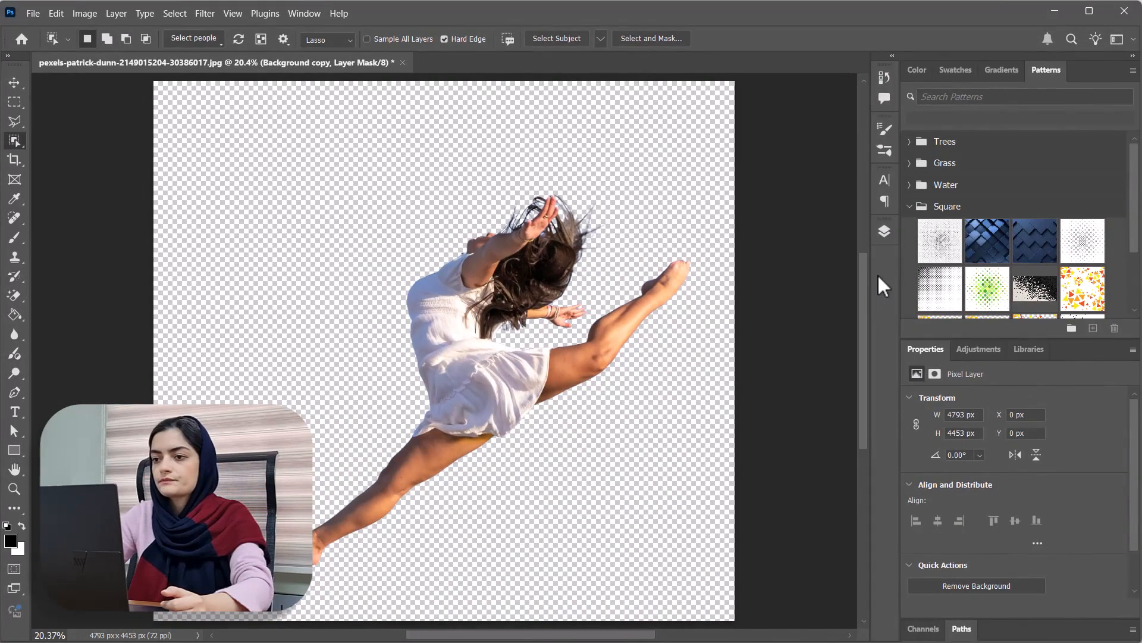
- Turn on the visibility of the original Background layer beneath the masked dancer copy
{"action": "left_click", "coordinate": [884, 232]}
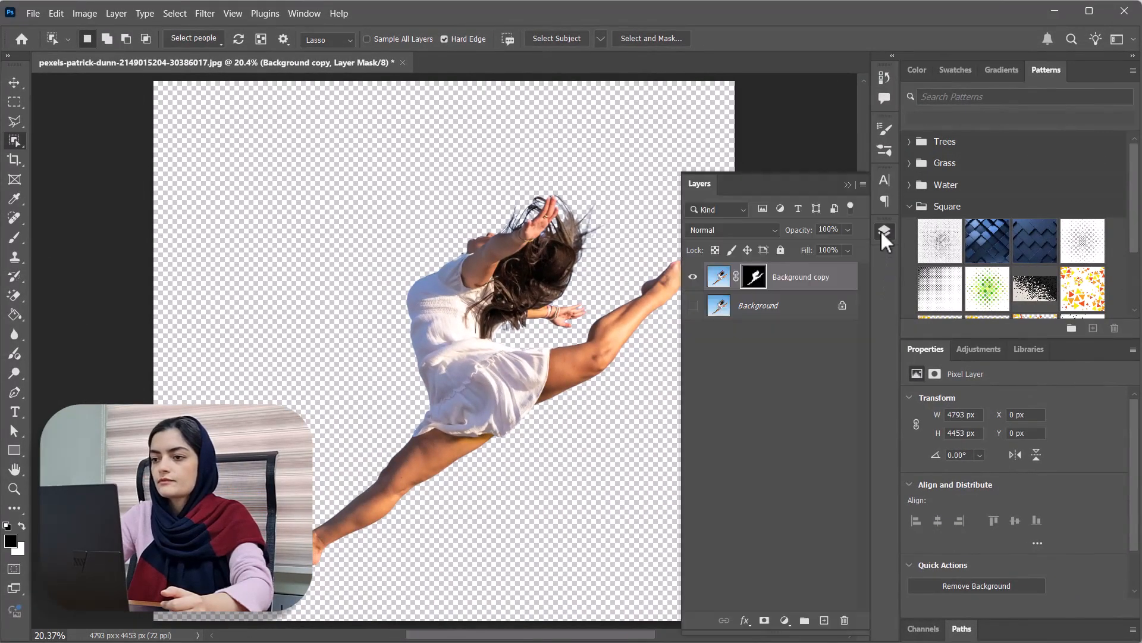
{"action": "left_click", "coordinate": [694, 306]}
{"action": "left_click", "coordinate": [694, 306]}
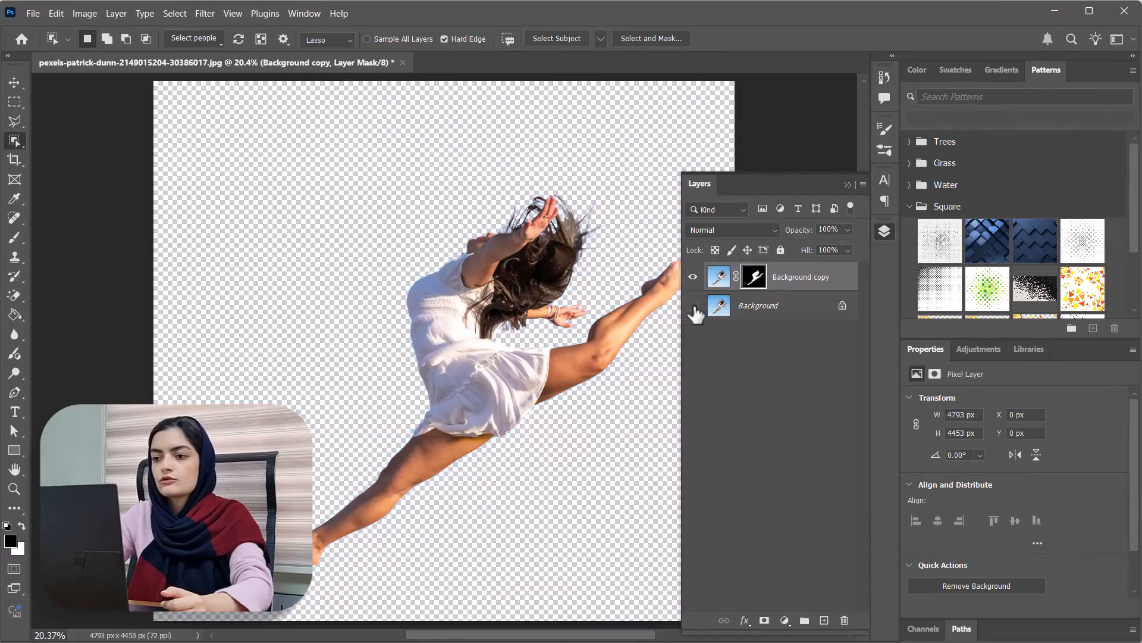
{"action": "left_click", "coordinate": [694, 306]}
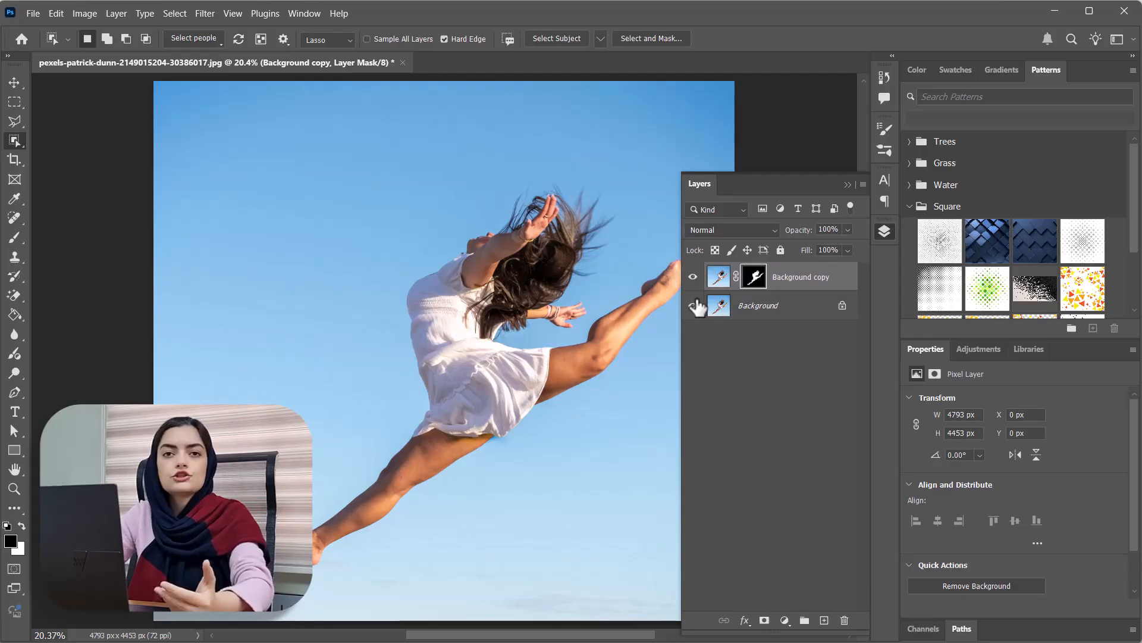
{"action": "key", "text": "v"}
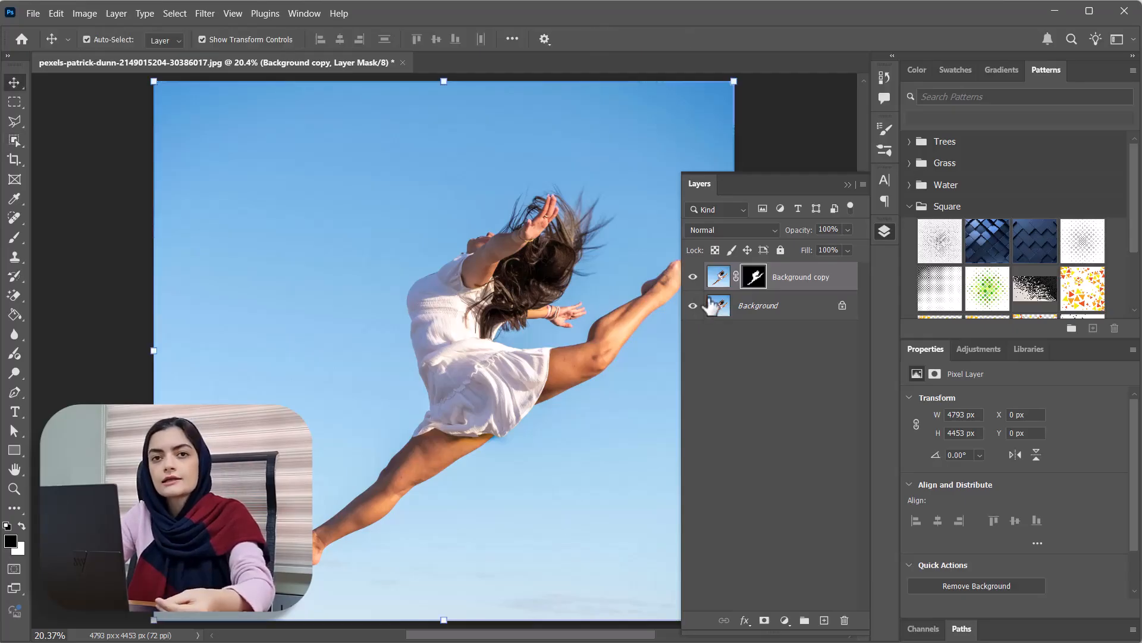
{"action": "left_click", "coordinate": [848, 184]}
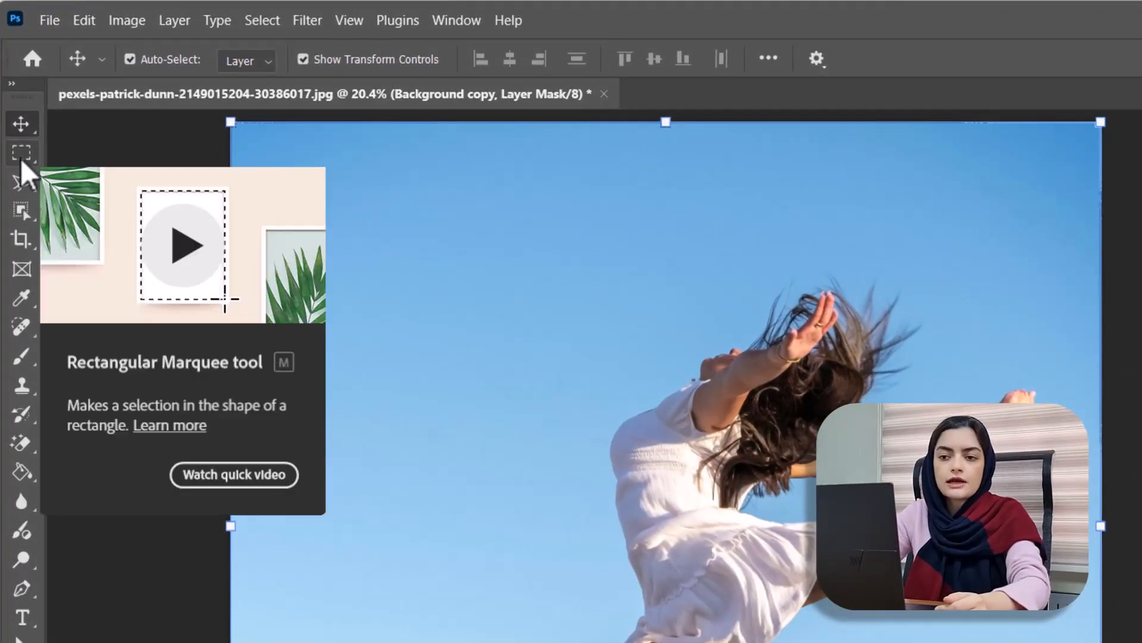
- Select a narrow vertical strip about 60 by 998 px across the hair, dress and thigh, and copy it from the Background to a new layer
{"action": "left_click", "coordinate": [20, 153]}
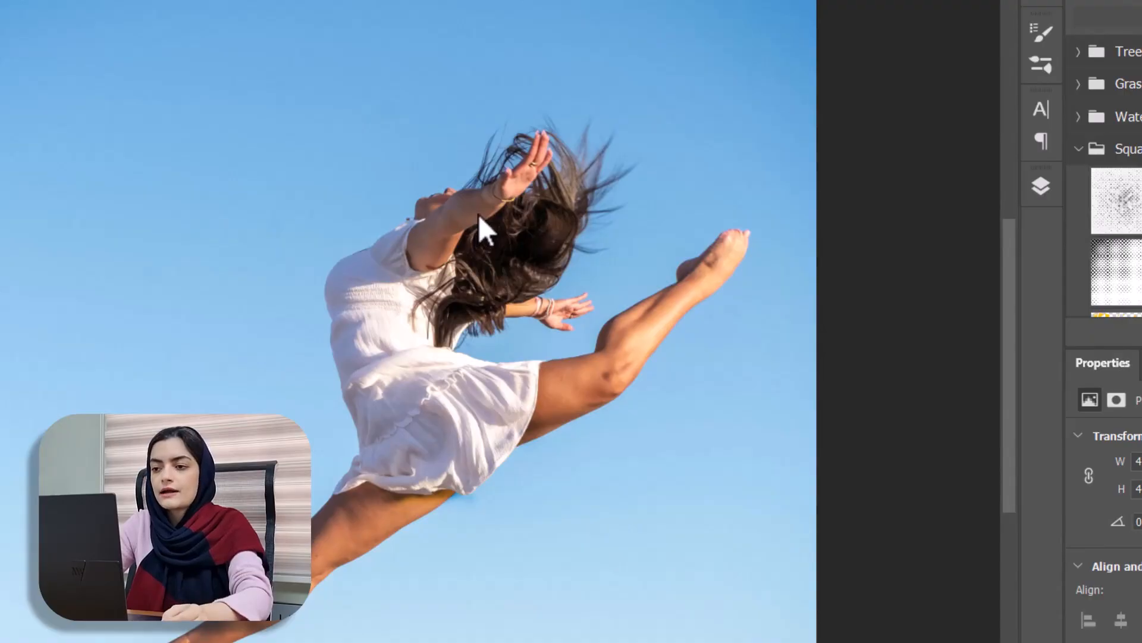
{"action": "left_click_drag", "start_coordinate": [540, 253], "coordinate": [533, 434]}
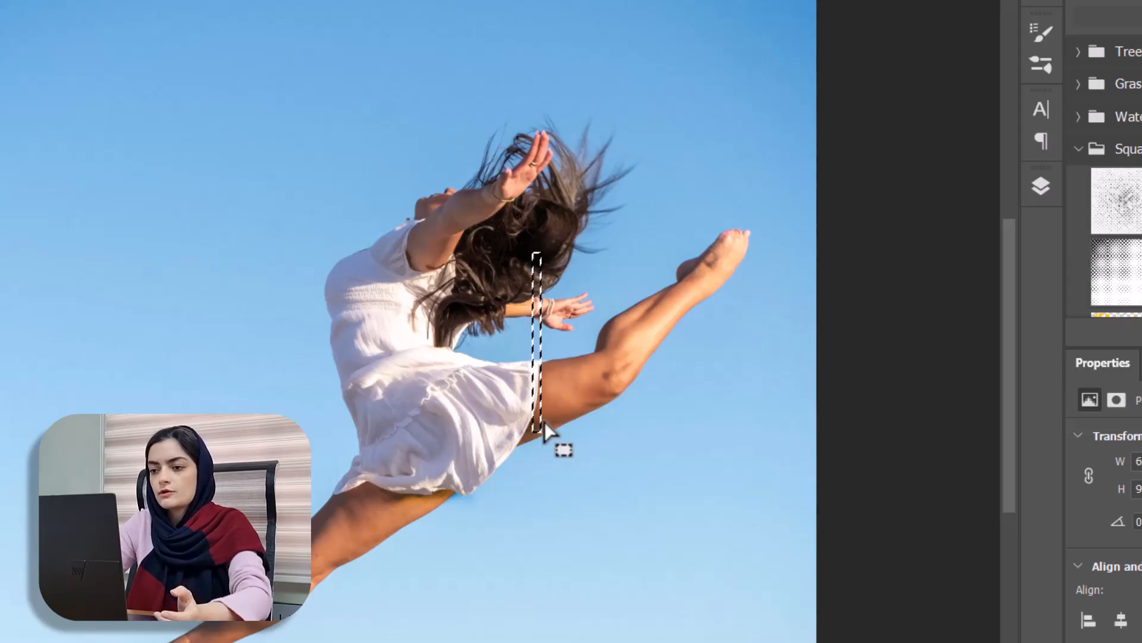
{"action": "left_click", "coordinate": [1039, 185]}
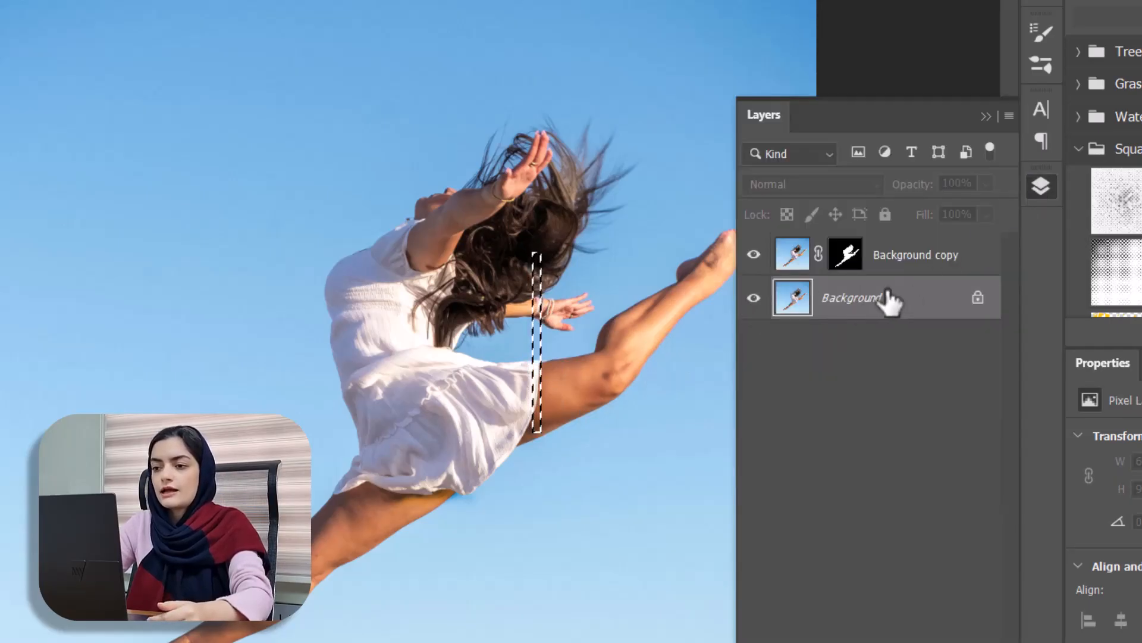
{"action": "key", "text": "ctrl+j"}
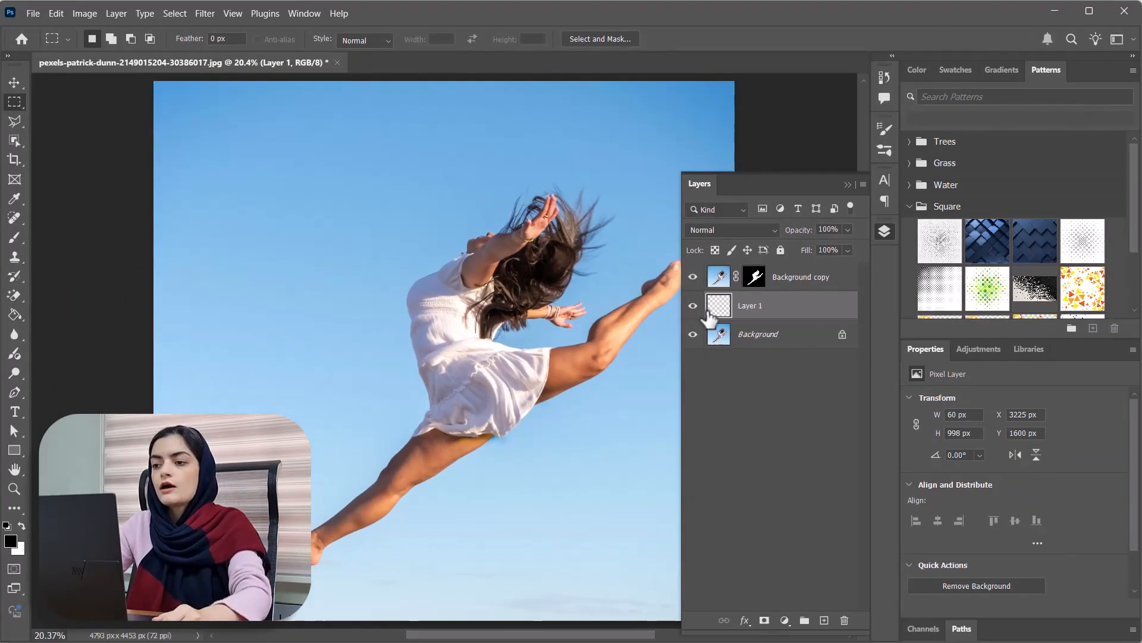
- Stretch the copied strip horizontally with Free Transform to the full canvas width of 4793 px
{"action": "key", "text": "ctrl+t"}
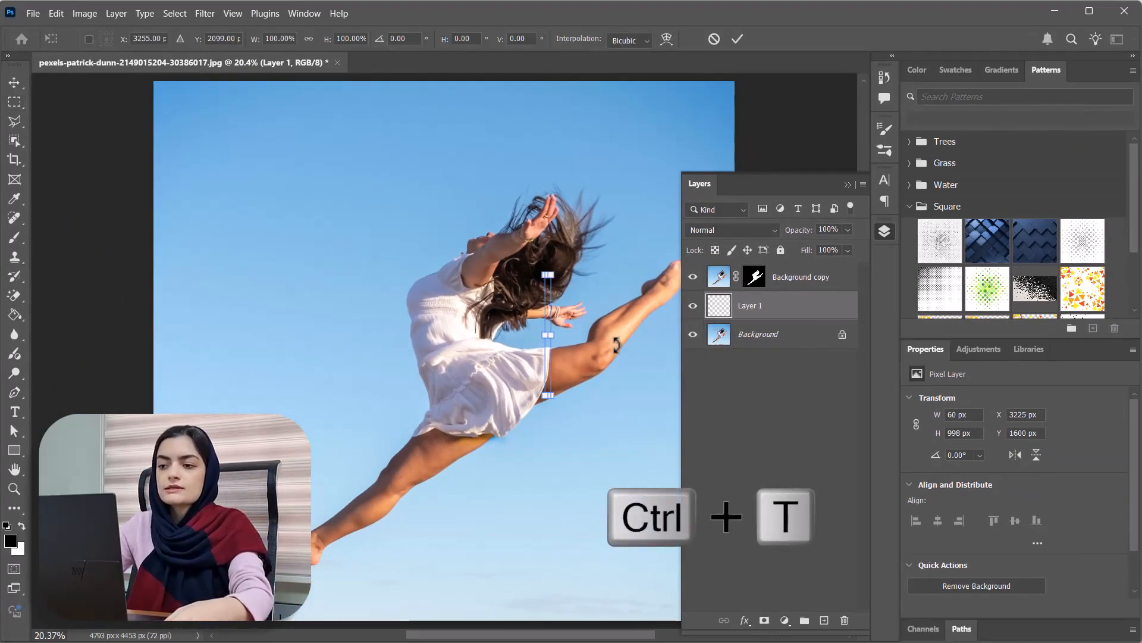
{"action": "left_click", "coordinate": [846, 184]}
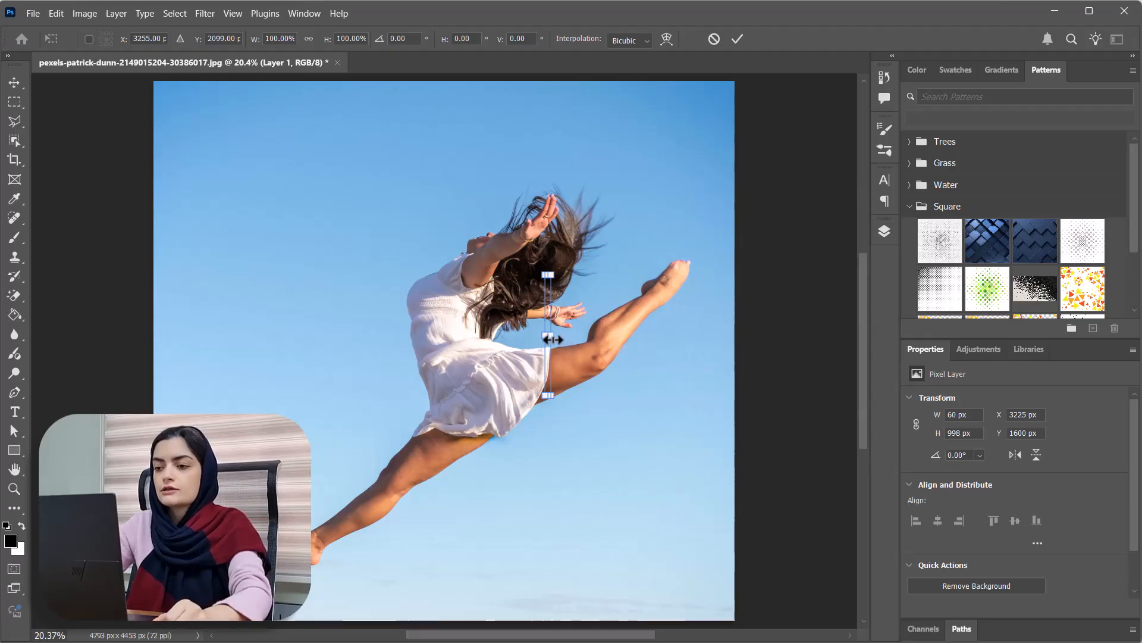
{"action": "left_click_drag", "start_coordinate": [550, 339], "coordinate": [156, 338]}
{"action": "key", "text": "Return"}
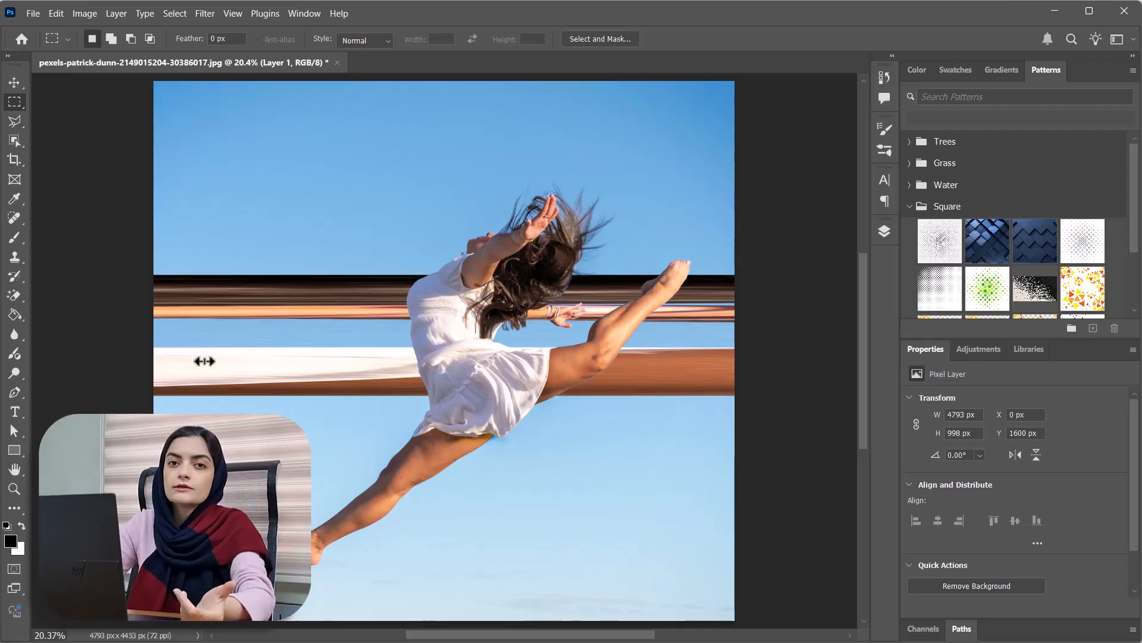
- Convert the stretched strip layer, Layer 1, to a smart object
{"action": "left_click", "coordinate": [881, 231]}
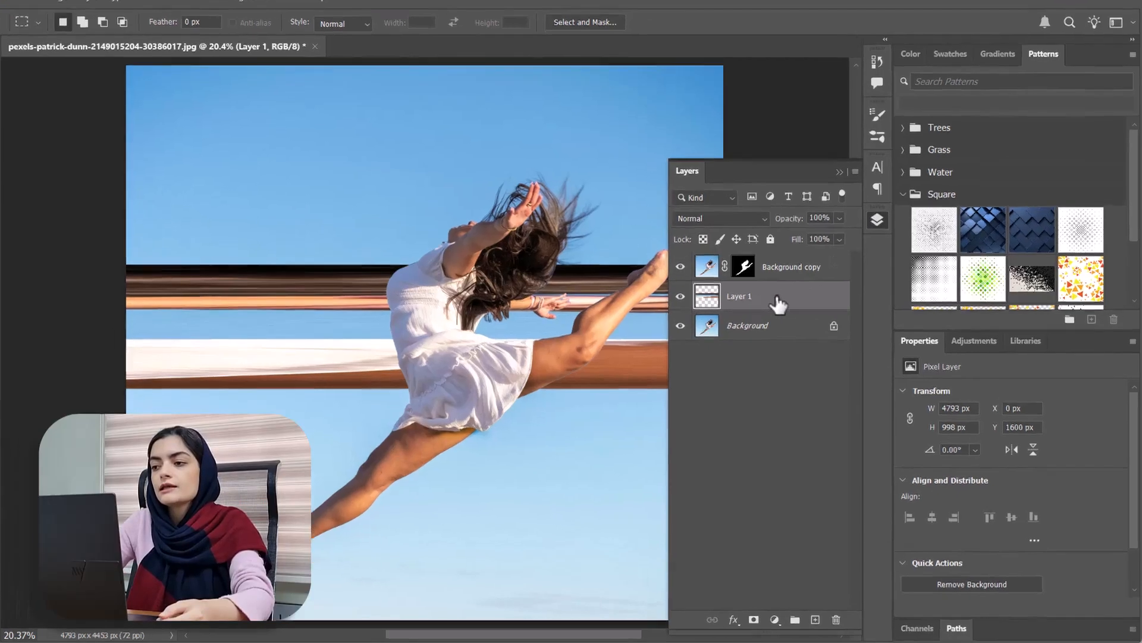
{"action": "right_click", "coordinate": [779, 305]}
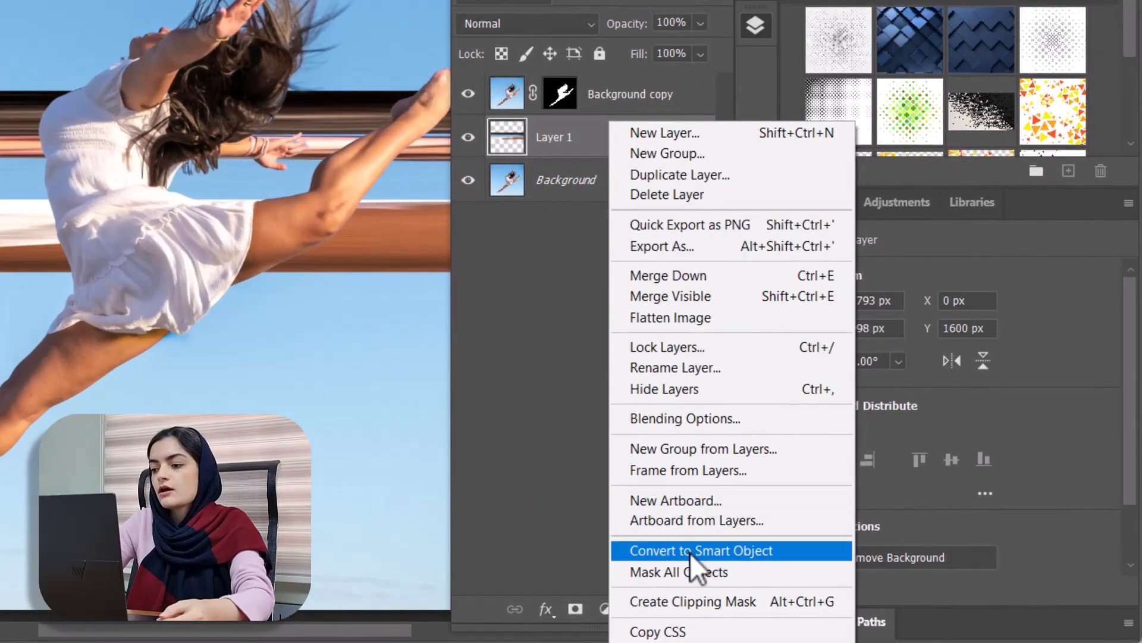
{"action": "left_click", "coordinate": [700, 554]}
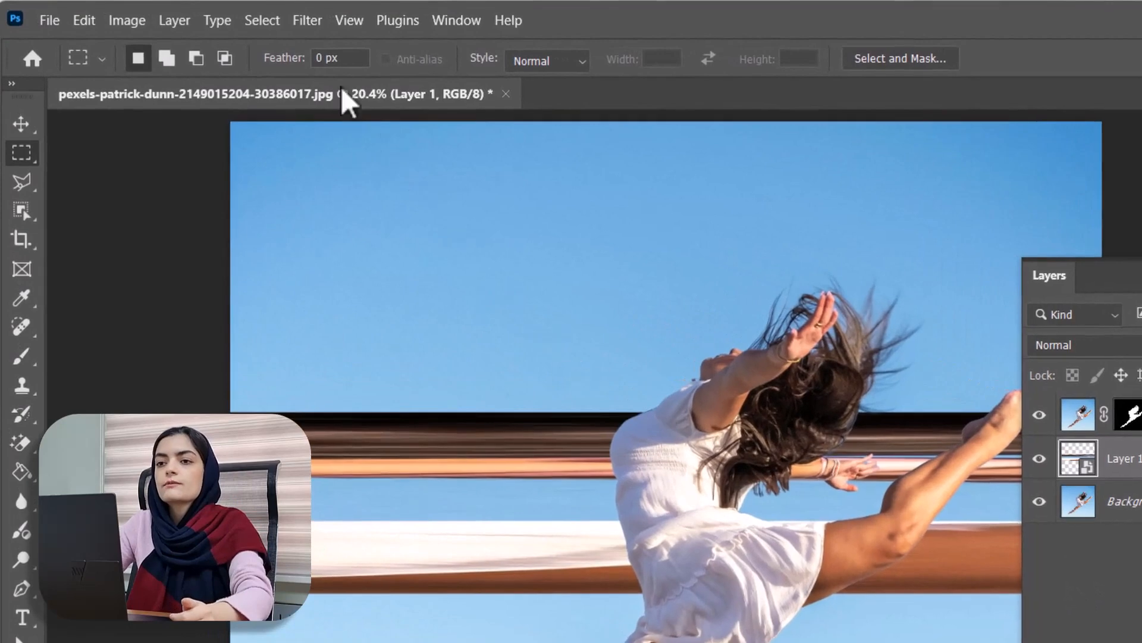
- Apply the Polar Coordinates distortion to the Layer 1 smart object with the Rectangular to Polar option
{"action": "left_click", "coordinate": [208, 14]}
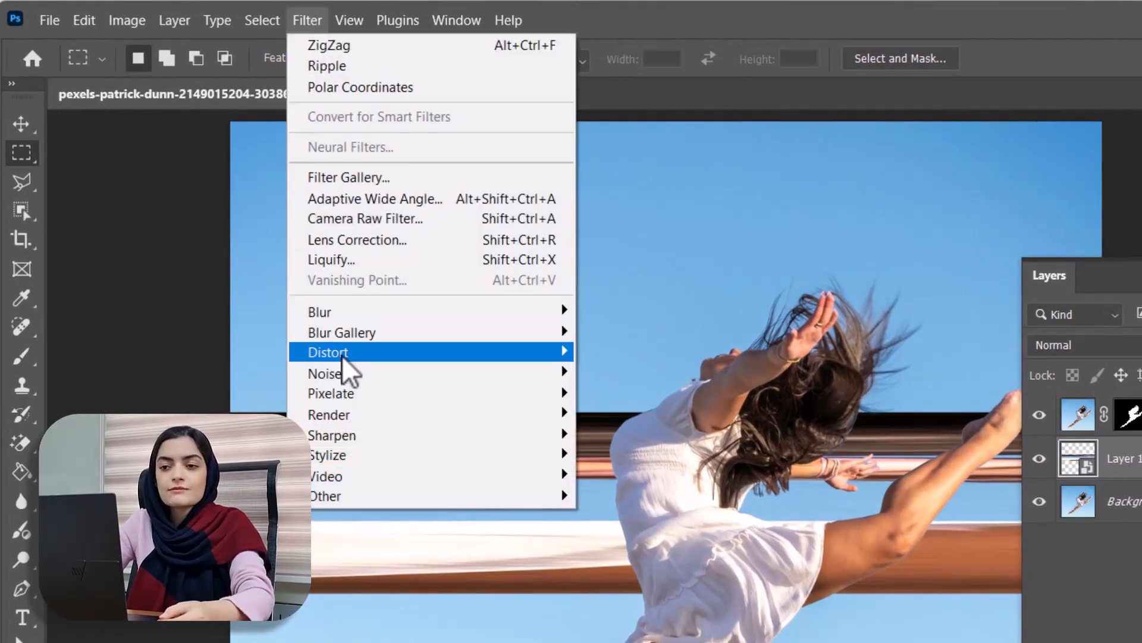
{"action": "mouse_move", "coordinate": [343, 357]}
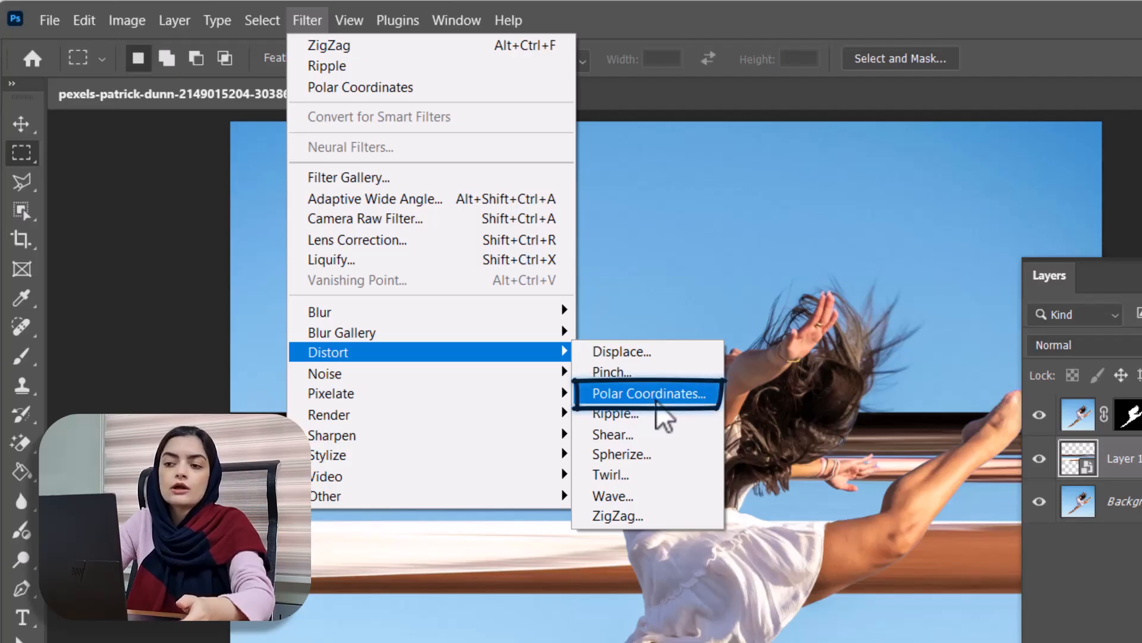
{"action": "left_click", "coordinate": [656, 399]}
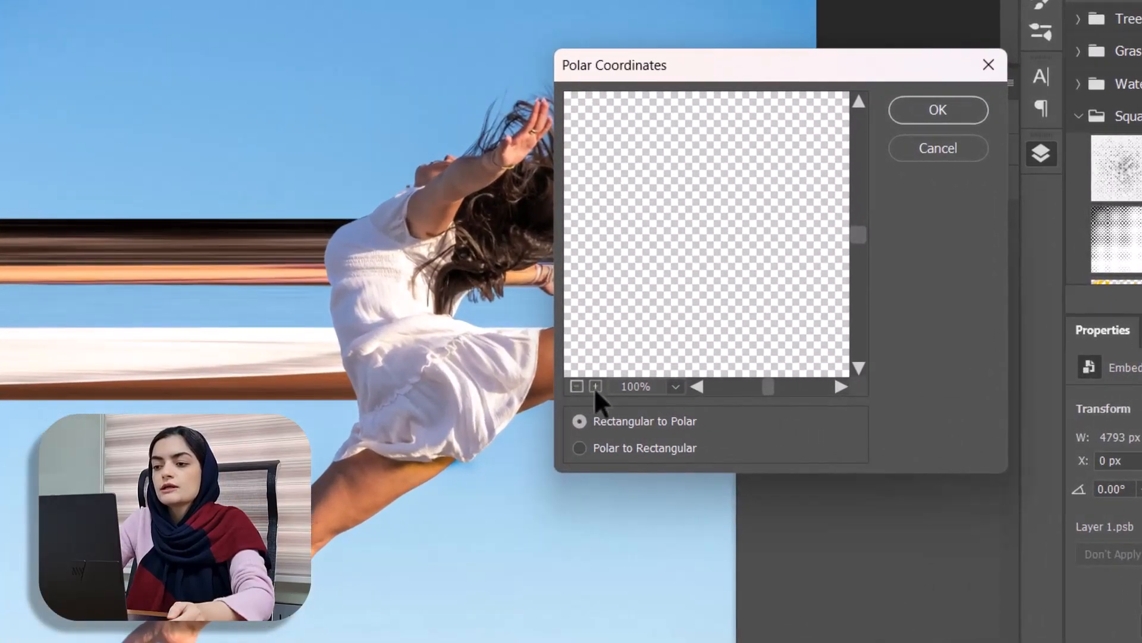
{"action": "left_click", "coordinate": [576, 385]}
{"action": "left_click", "coordinate": [576, 385]}
{"action": "left_click", "coordinate": [577, 386]}
{"action": "left_click", "coordinate": [576, 385]}
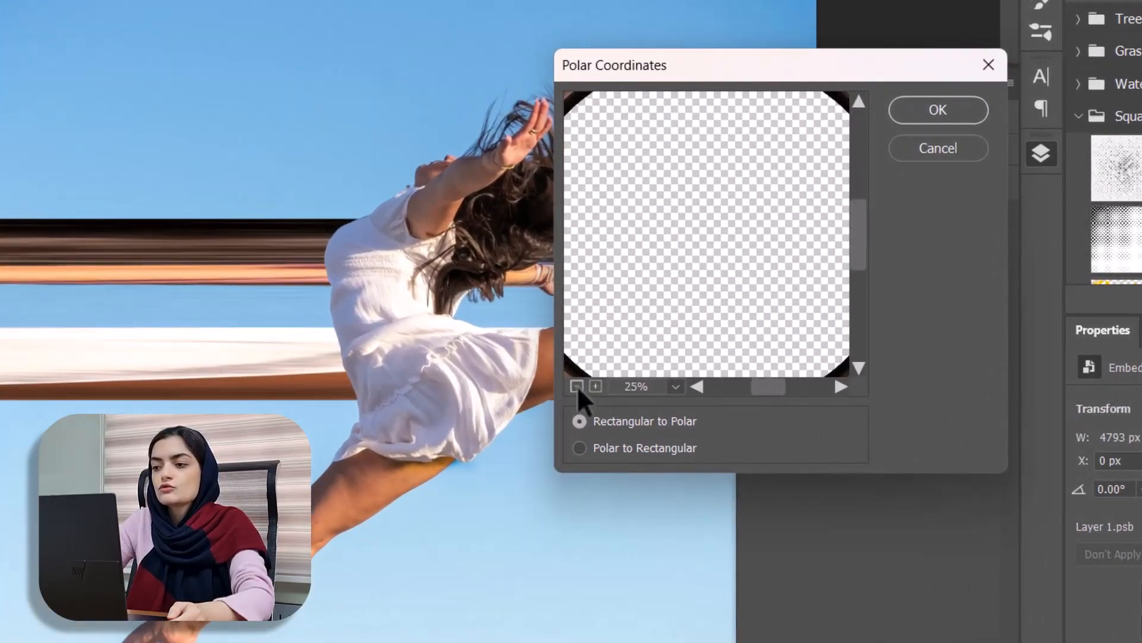
{"action": "left_click", "coordinate": [576, 385]}
{"action": "left_click", "coordinate": [576, 386]}
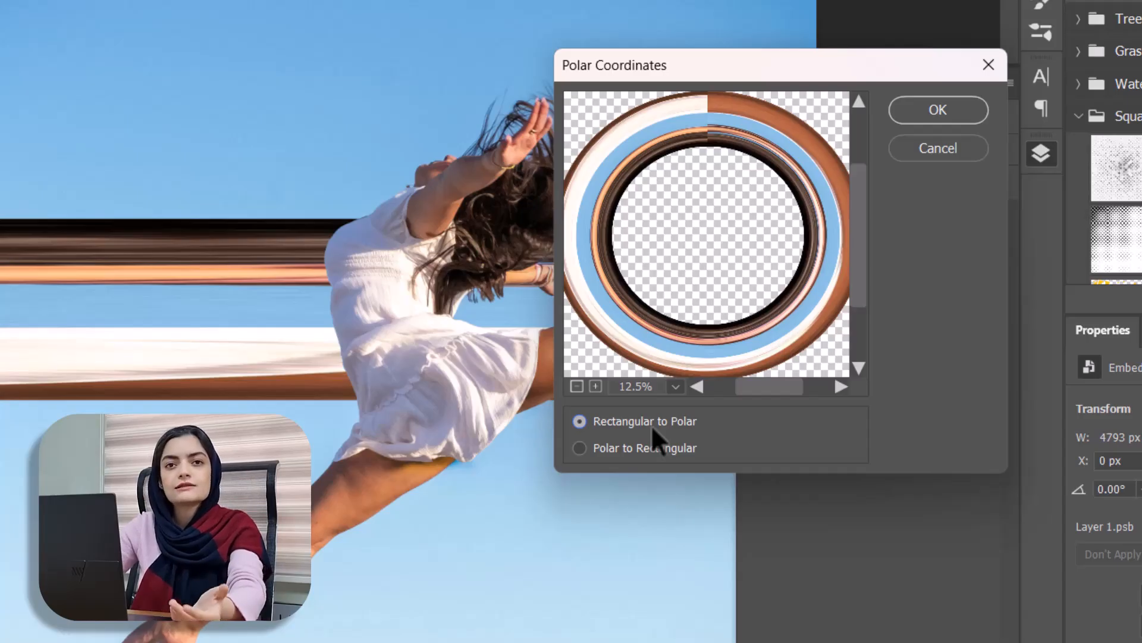
{"action": "left_click", "coordinate": [593, 449]}
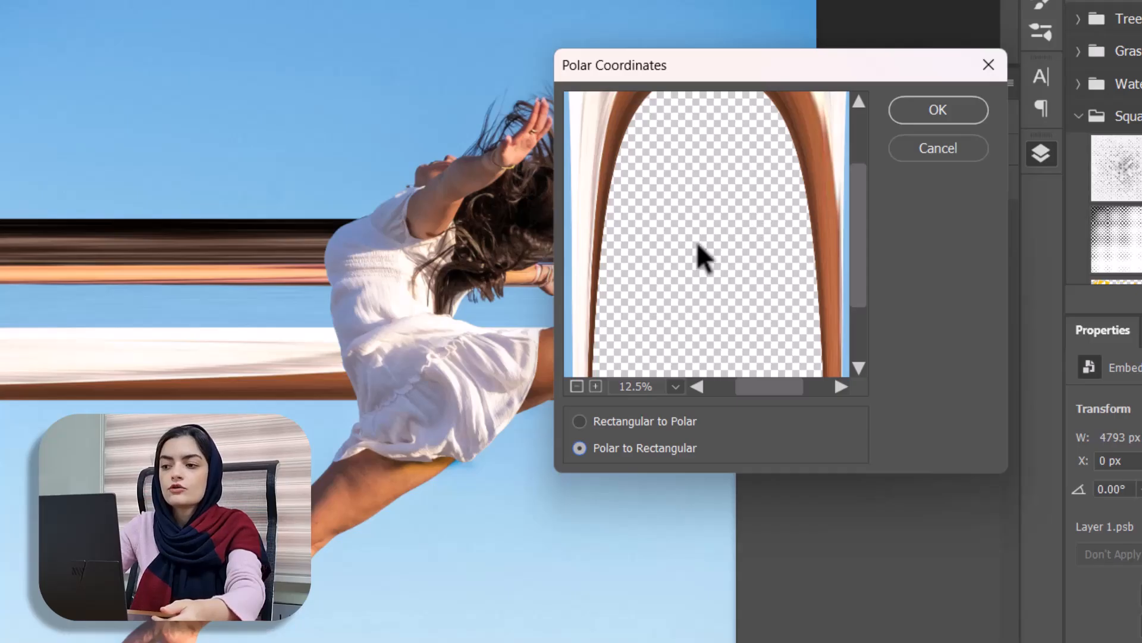
{"action": "left_click", "coordinate": [609, 422]}
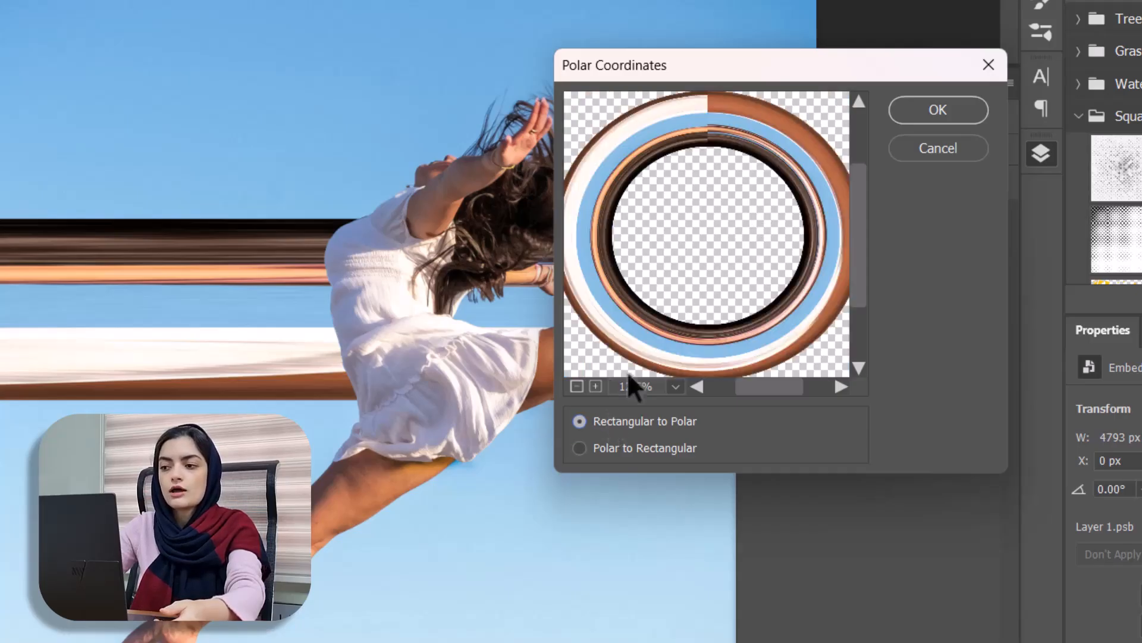
{"action": "left_click", "coordinate": [940, 108]}
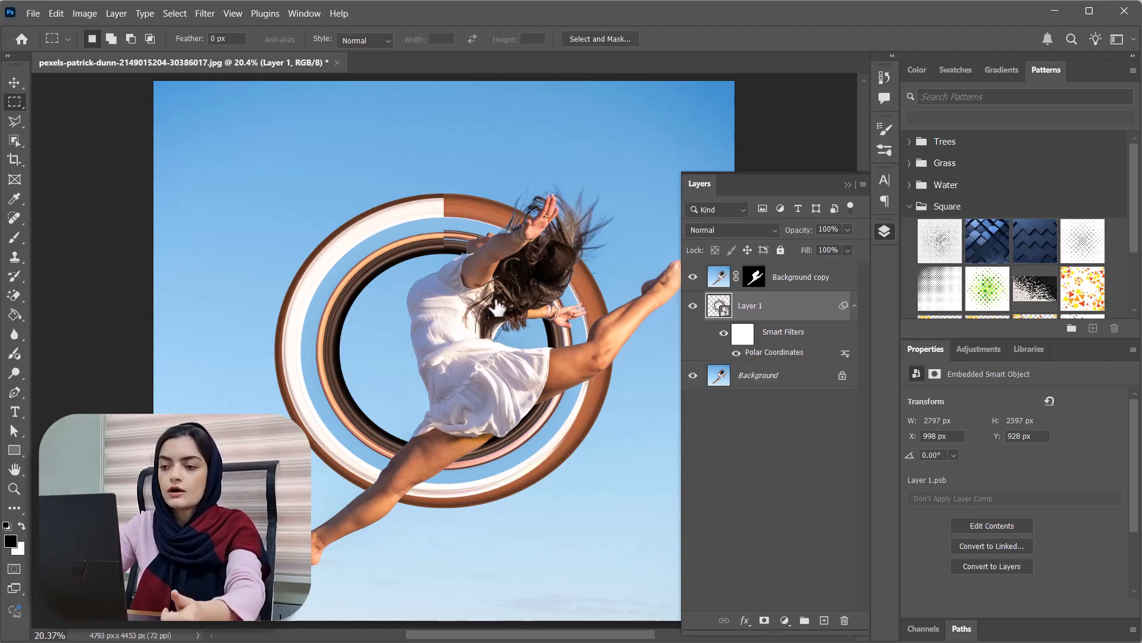
- Move the pixel ring down and right behind the dancer, to about X 1214 px, Y 1512 px
{"action": "left_click", "coordinate": [15, 82]}
{"action": "left_click_drag", "start_coordinate": [365, 225], "coordinate": [460, 321]}
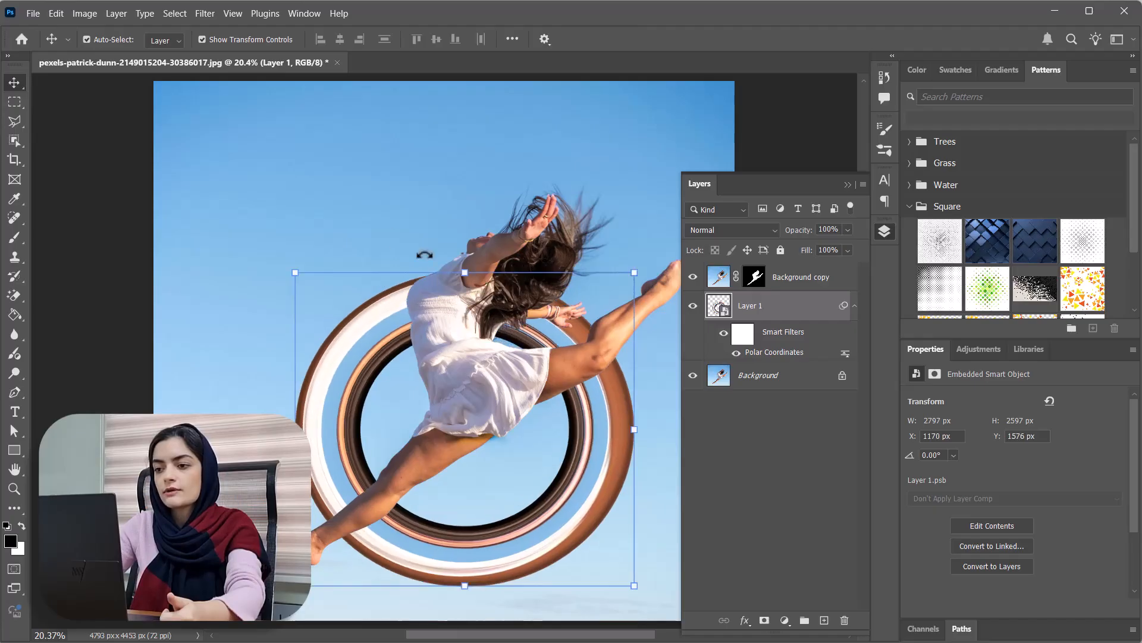
{"action": "left_click_drag", "start_coordinate": [301, 347], "coordinate": [301, 345]}
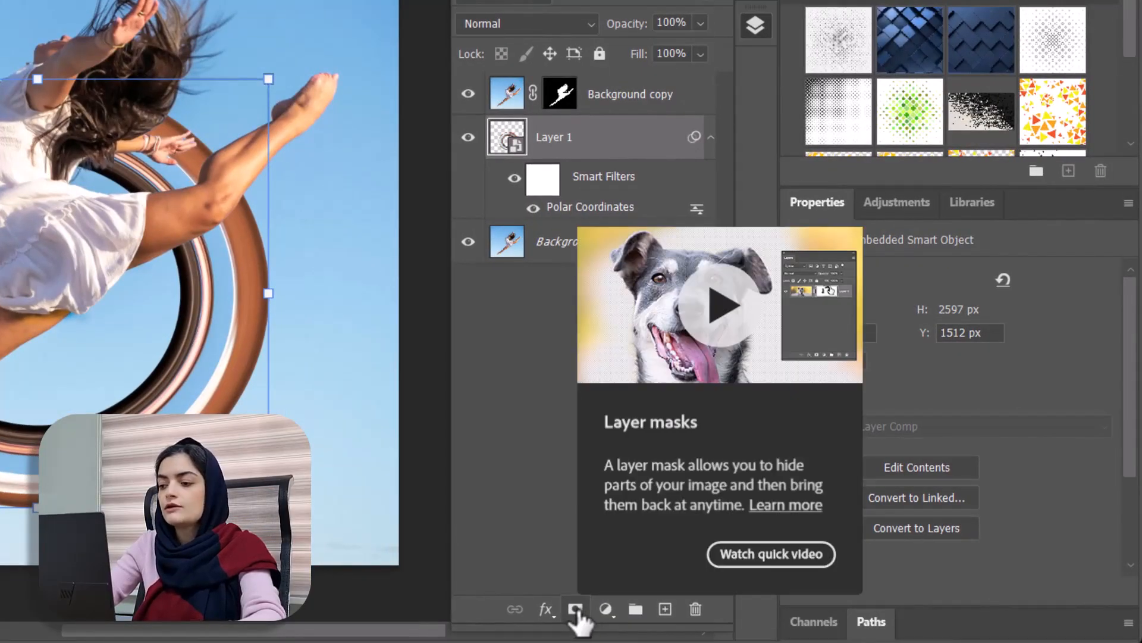
- Add a layer mask to Layer 1 and paint black over the ring section between the dancer's hair and raised leg
{"action": "left_click", "coordinate": [575, 610]}
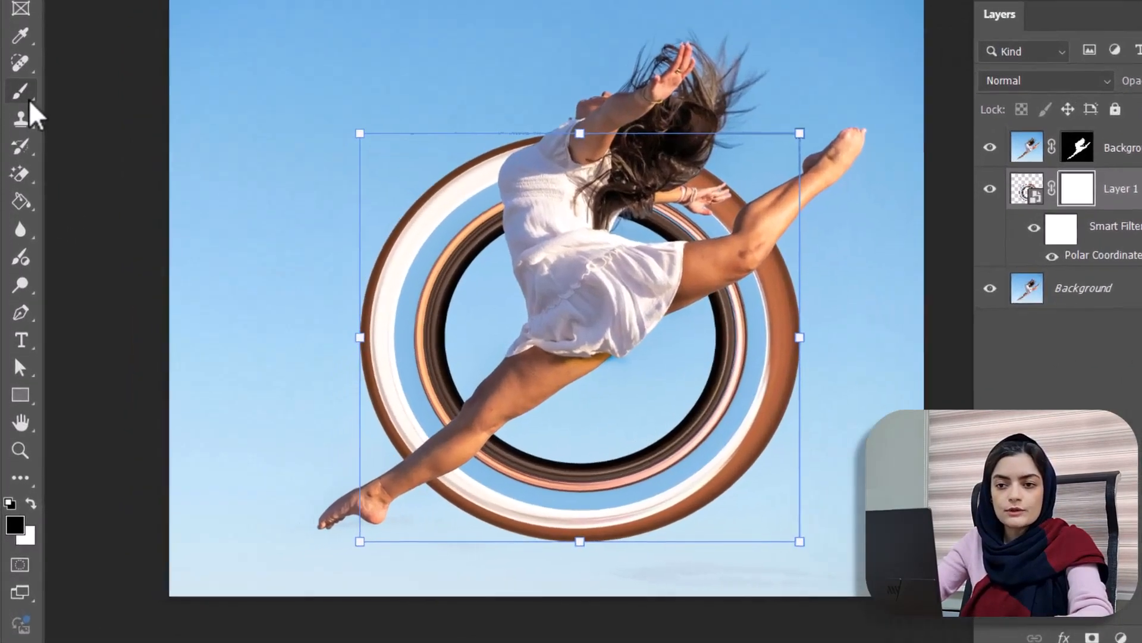
{"action": "left_click", "coordinate": [15, 238]}
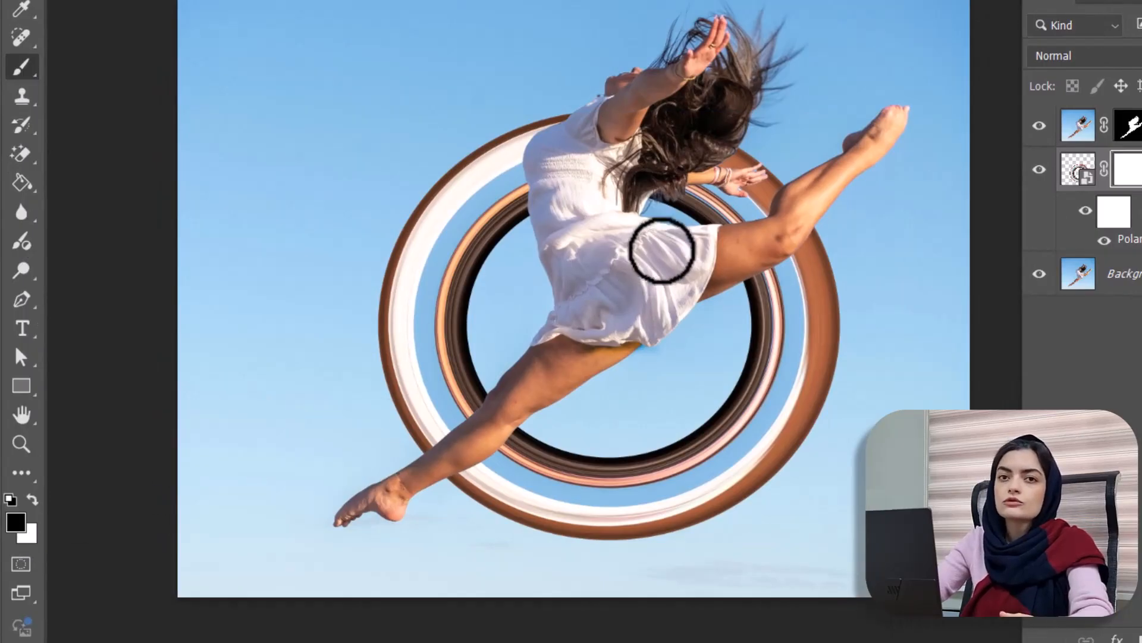
{"action": "mouse_move", "coordinate": [764, 197]}
{"action": "left_mouse_down"}
{"action": "mouse_move", "coordinate": [753, 212]}
{"action": "mouse_move", "coordinate": [691, 222]}
{"action": "mouse_move", "coordinate": [731, 179]}
{"action": "mouse_move", "coordinate": [736, 208]}
{"action": "mouse_move", "coordinate": [737, 163]}
{"action": "mouse_move", "coordinate": [671, 207]}
{"action": "mouse_move", "coordinate": [737, 143]}
{"action": "mouse_move", "coordinate": [643, 219]}
{"action": "mouse_move", "coordinate": [709, 160]}
{"action": "mouse_move", "coordinate": [720, 168]}
{"action": "left_mouse_up"}
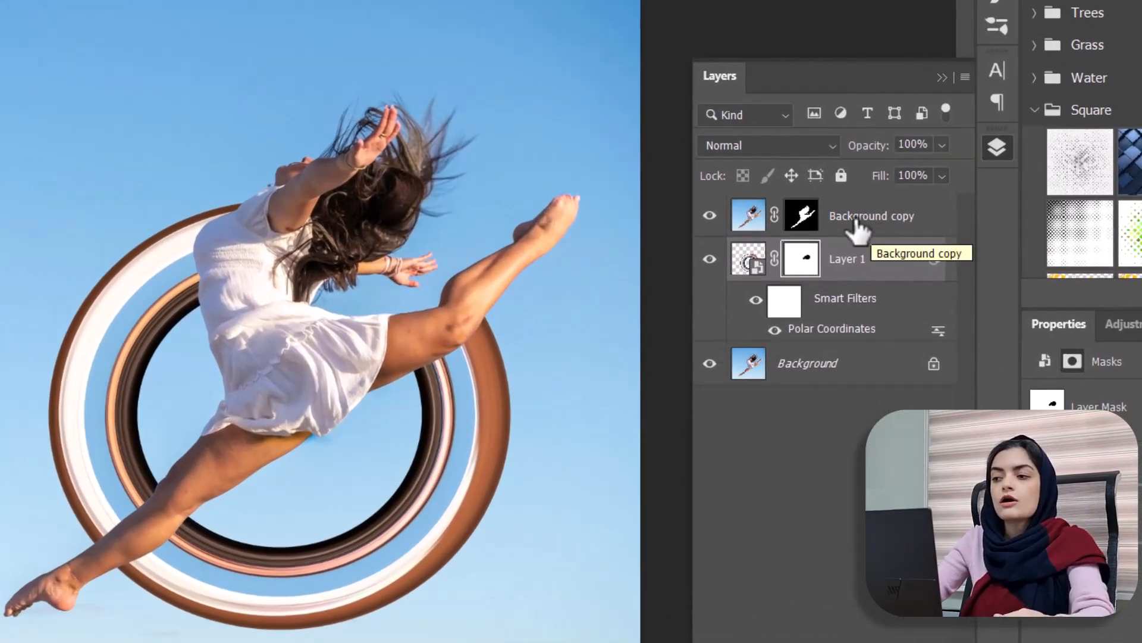
- Paint black on the Background copy mask where the lower leg crosses the ring, and inspect the mask on its own
{"action": "left_click", "coordinate": [856, 220]}
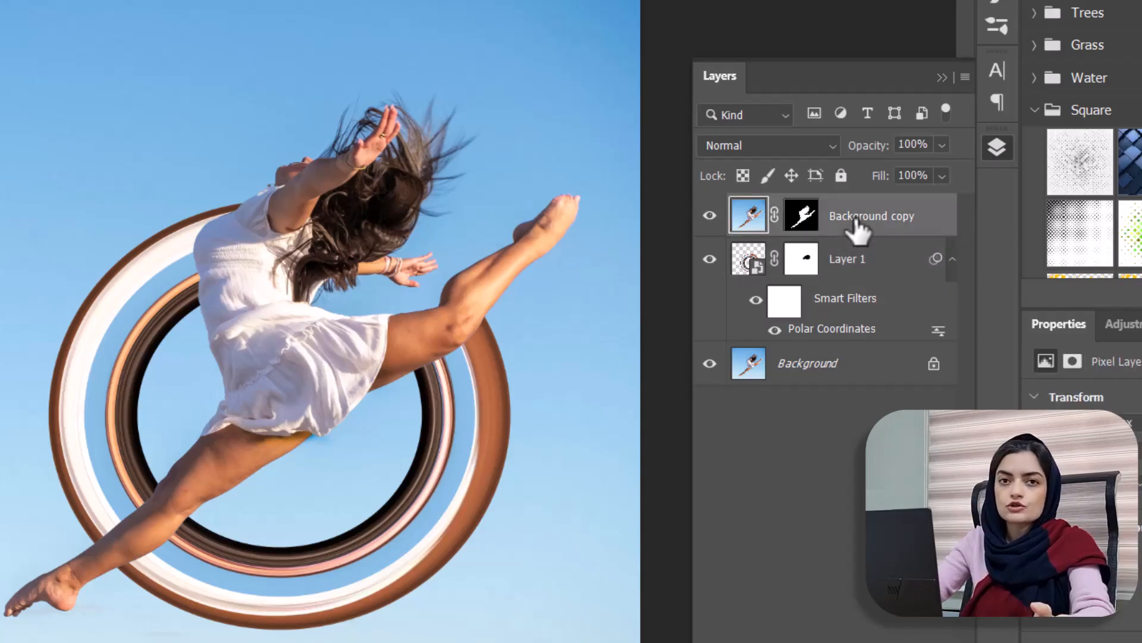
{"action": "left_click", "coordinate": [803, 221]}
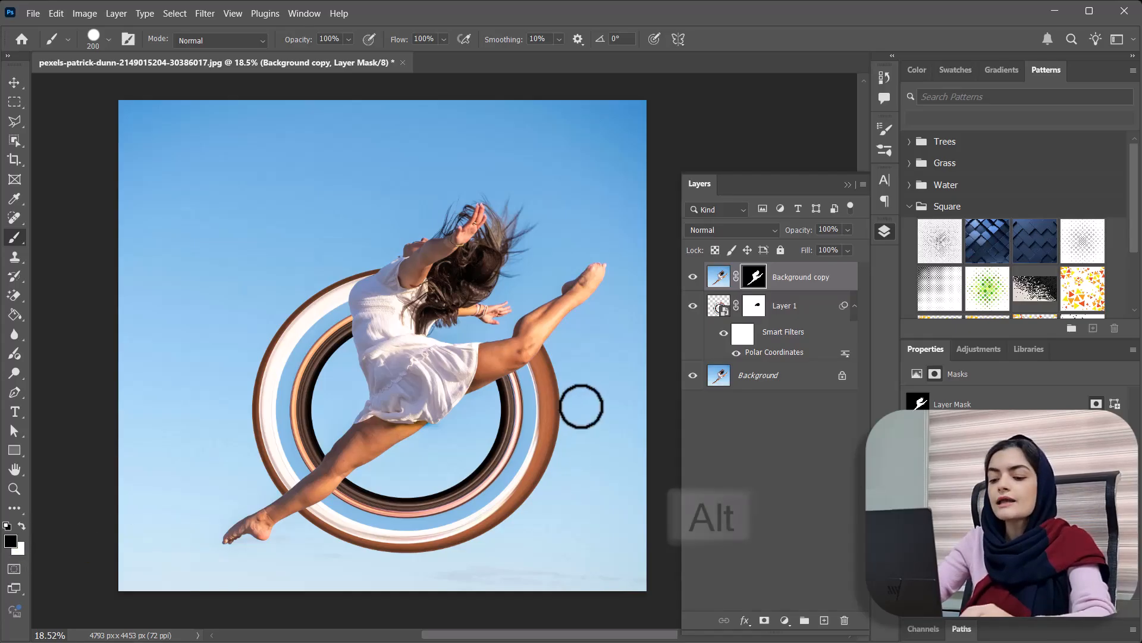
{"action": "left_click", "coordinate": [756, 284], "text": "alt"}
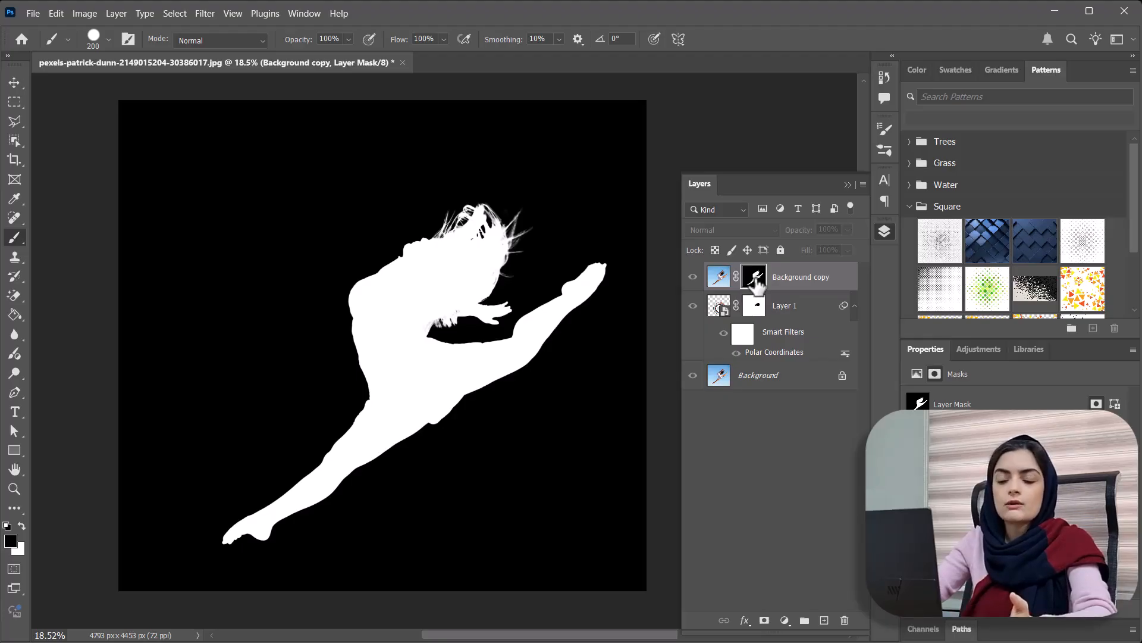
{"action": "left_click", "coordinate": [757, 282], "text": "alt"}
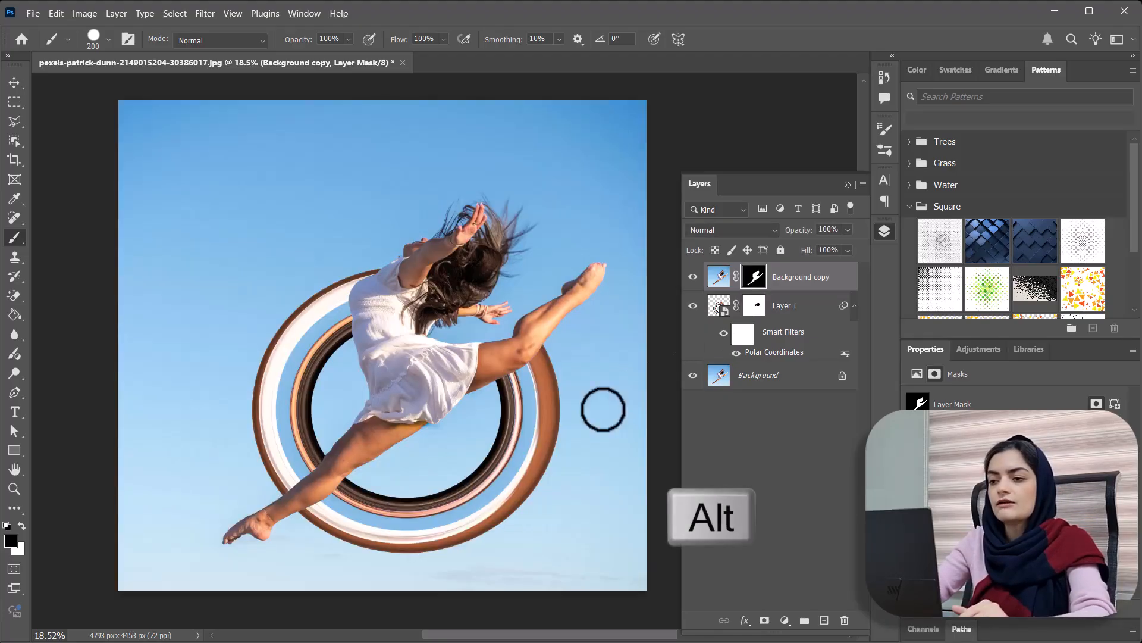
{"action": "mouse_move", "coordinate": [315, 485]}
{"action": "left_mouse_down"}
{"action": "mouse_move", "coordinate": [303, 461]}
{"action": "mouse_move", "coordinate": [335, 504]}
{"action": "mouse_move", "coordinate": [296, 464]}
{"action": "mouse_move", "coordinate": [320, 504]}
{"action": "mouse_move", "coordinate": [288, 476]}
{"action": "mouse_move", "coordinate": [318, 506]}
{"action": "mouse_move", "coordinate": [286, 480]}
{"action": "mouse_move", "coordinate": [303, 506]}
{"action": "mouse_move", "coordinate": [278, 482]}
{"action": "mouse_move", "coordinate": [319, 475]}
{"action": "left_mouse_up"}
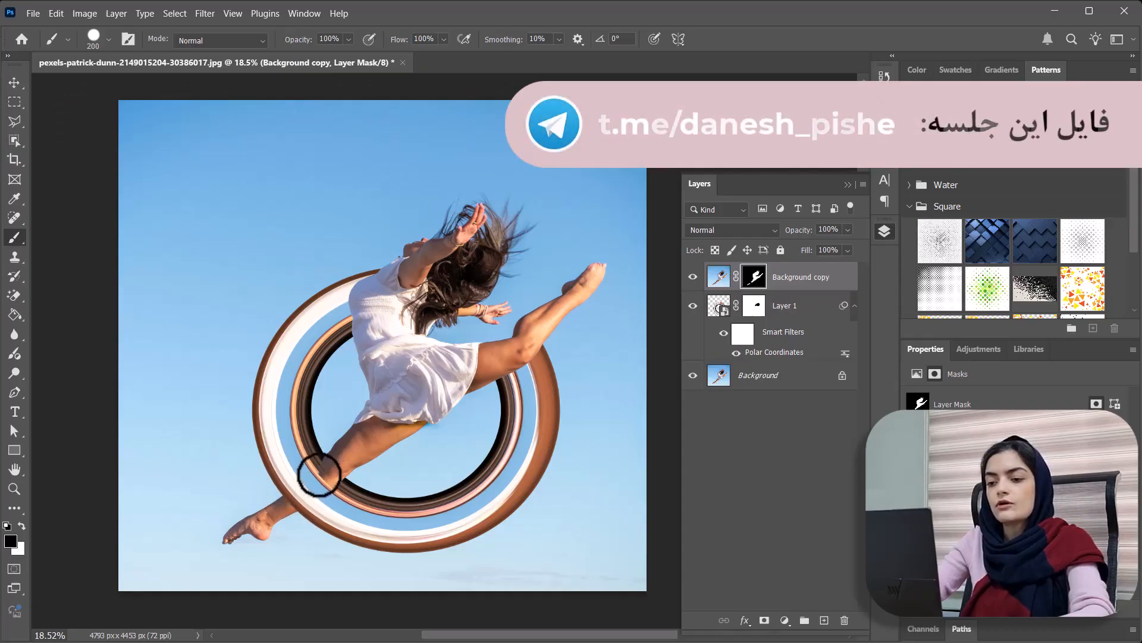
{"action": "left_click", "coordinate": [756, 279], "text": "alt"}
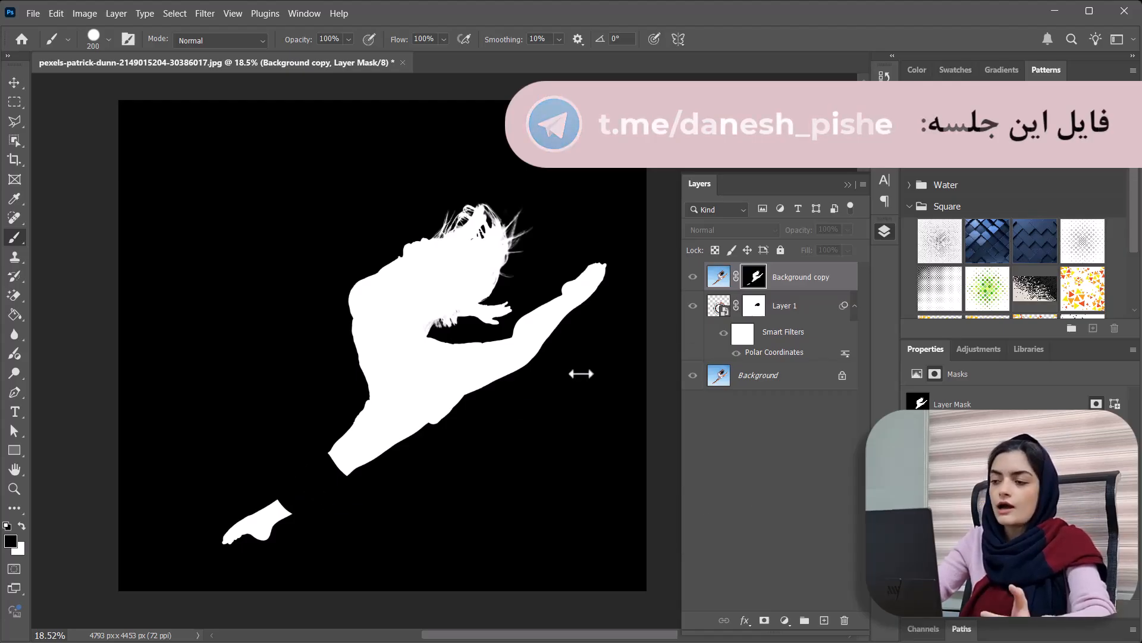
{"action": "key", "text": "alt"}
{"action": "left_click", "coordinate": [757, 277], "text": "alt"}
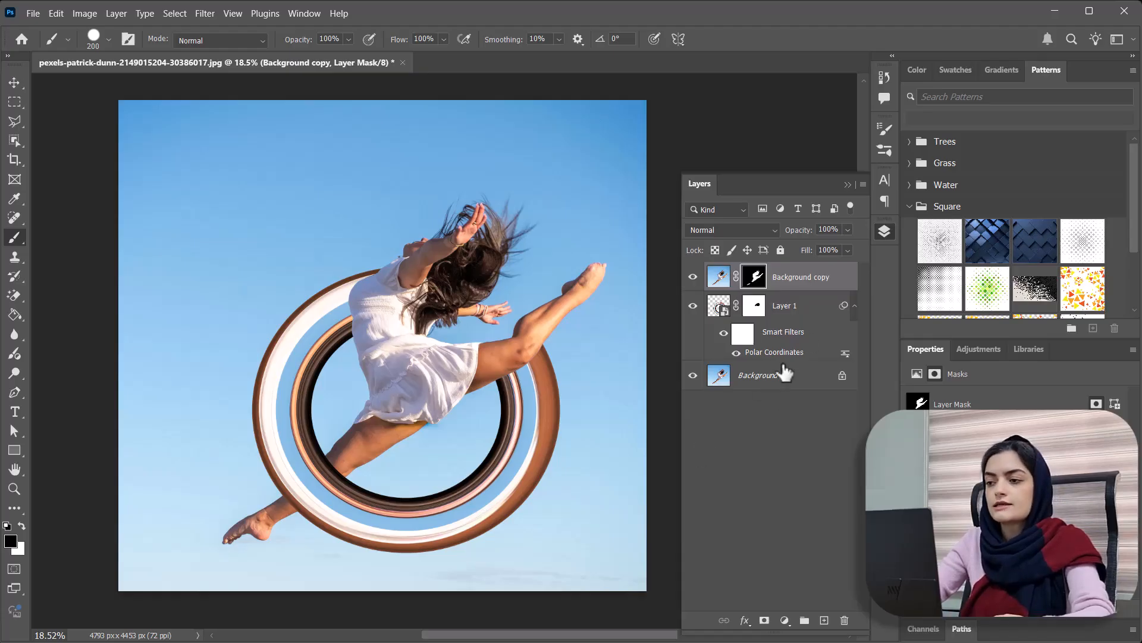
- Start the ZigZag distortion on Layer 1 and set its amount to 53, with the whole ring in the preview
{"action": "left_click", "coordinate": [810, 305]}
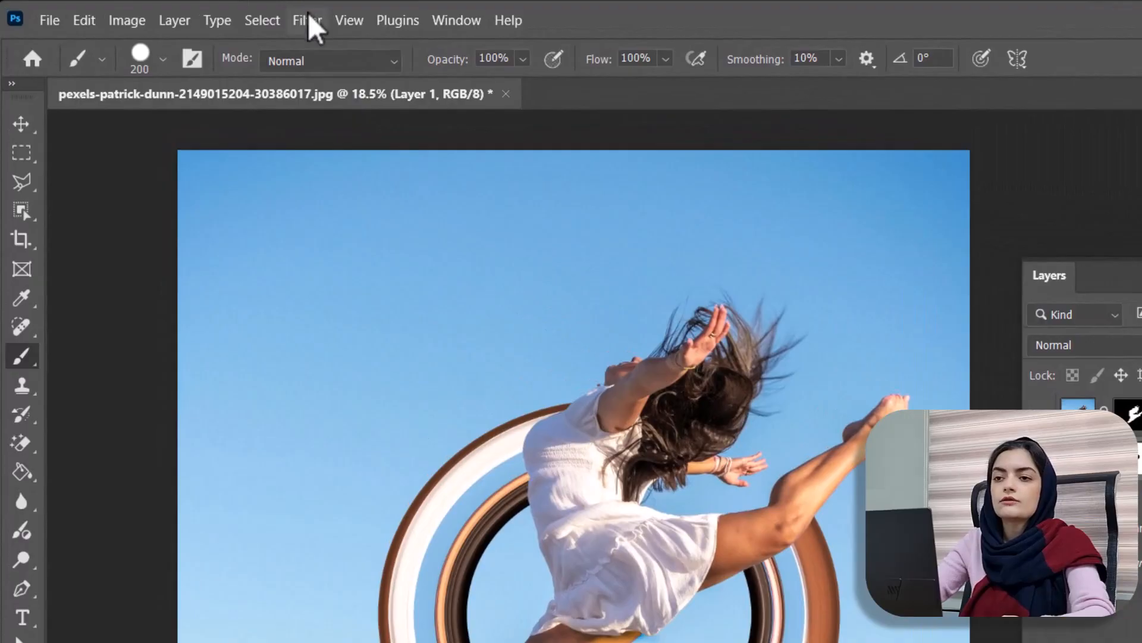
{"action": "left_click", "coordinate": [244, 16]}
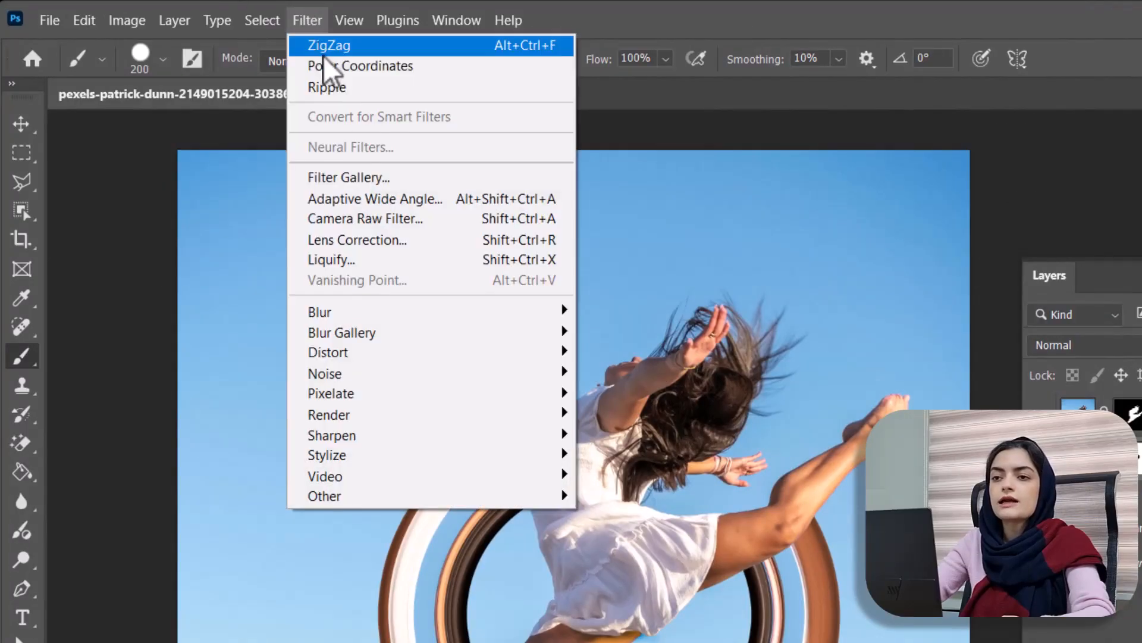
{"action": "mouse_move", "coordinate": [365, 354]}
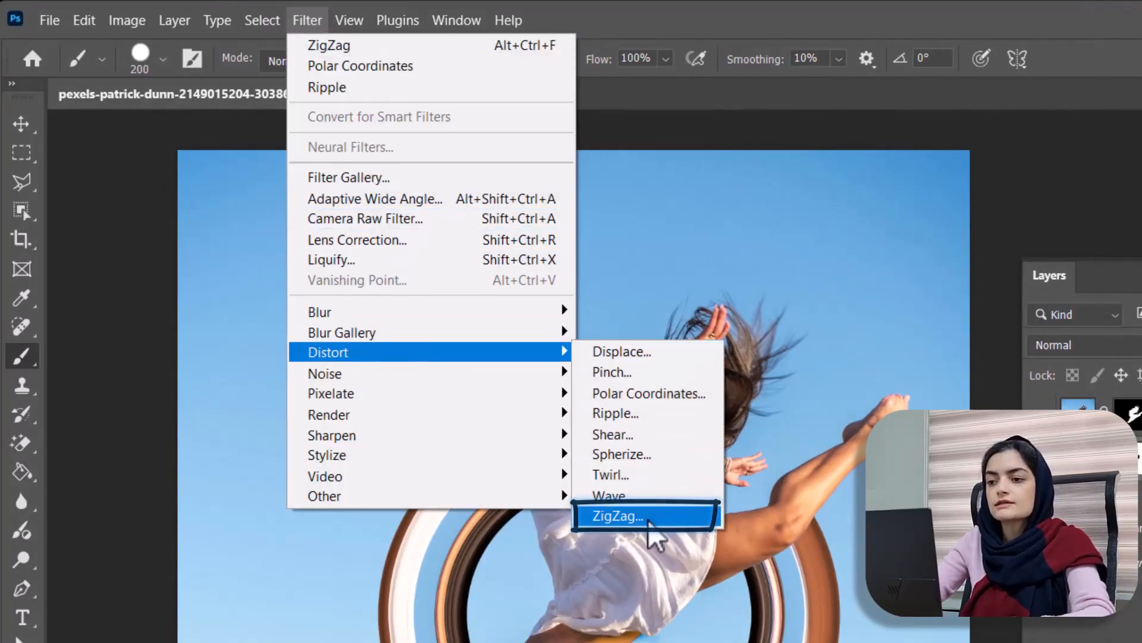
{"action": "left_click", "coordinate": [648, 516]}
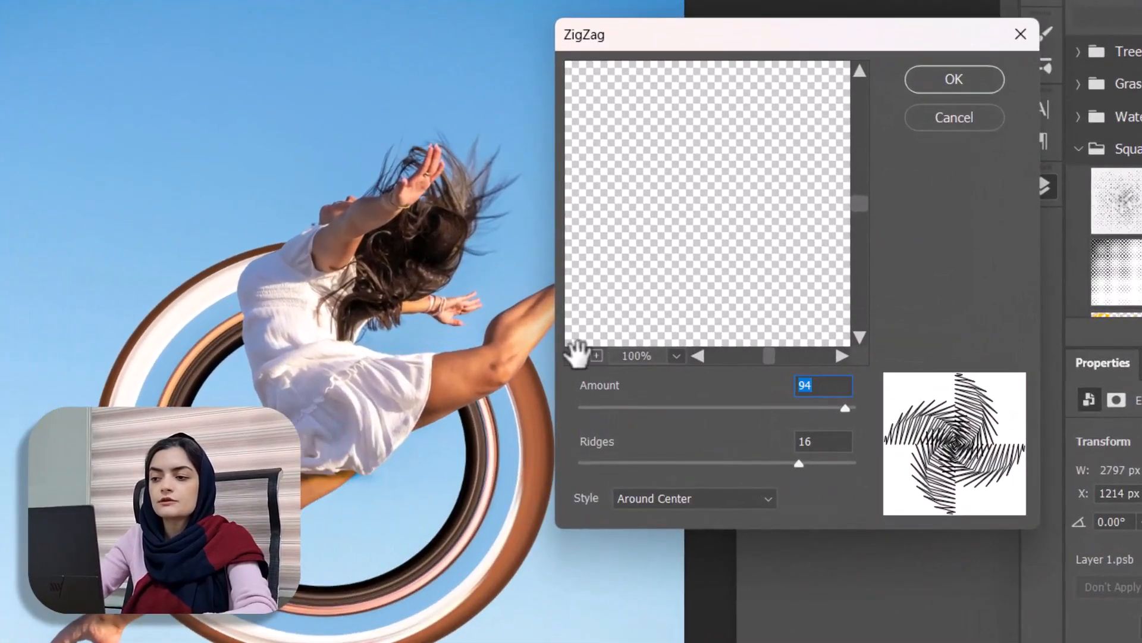
{"action": "left_click", "coordinate": [575, 345]}
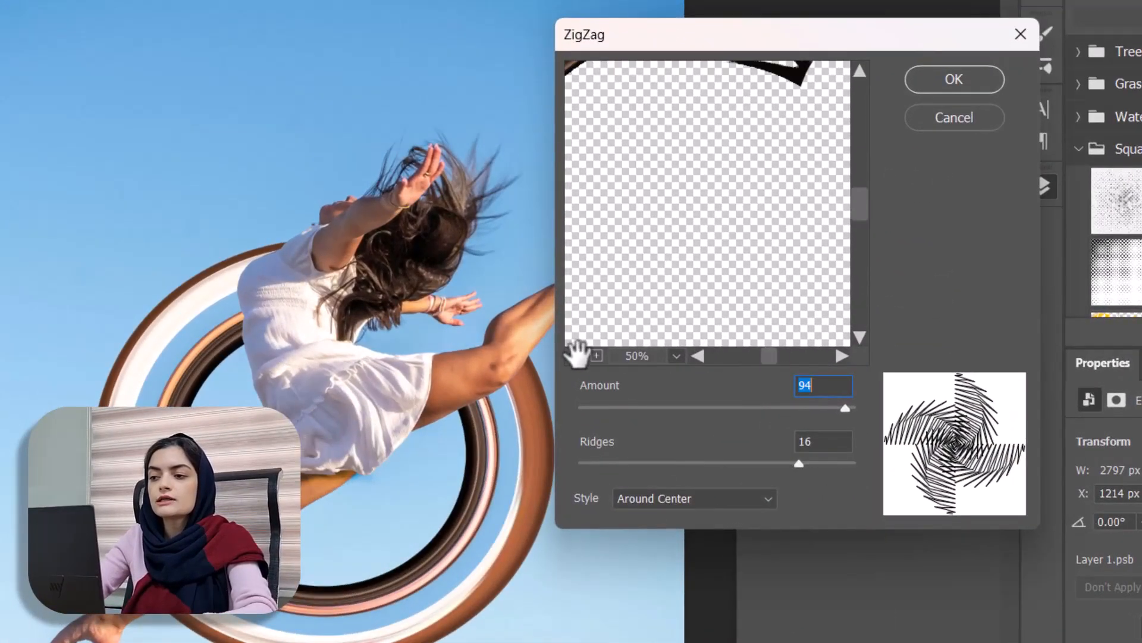
{"action": "left_click", "coordinate": [575, 345]}
{"action": "left_click", "coordinate": [575, 355]}
{"action": "left_click", "coordinate": [576, 355]}
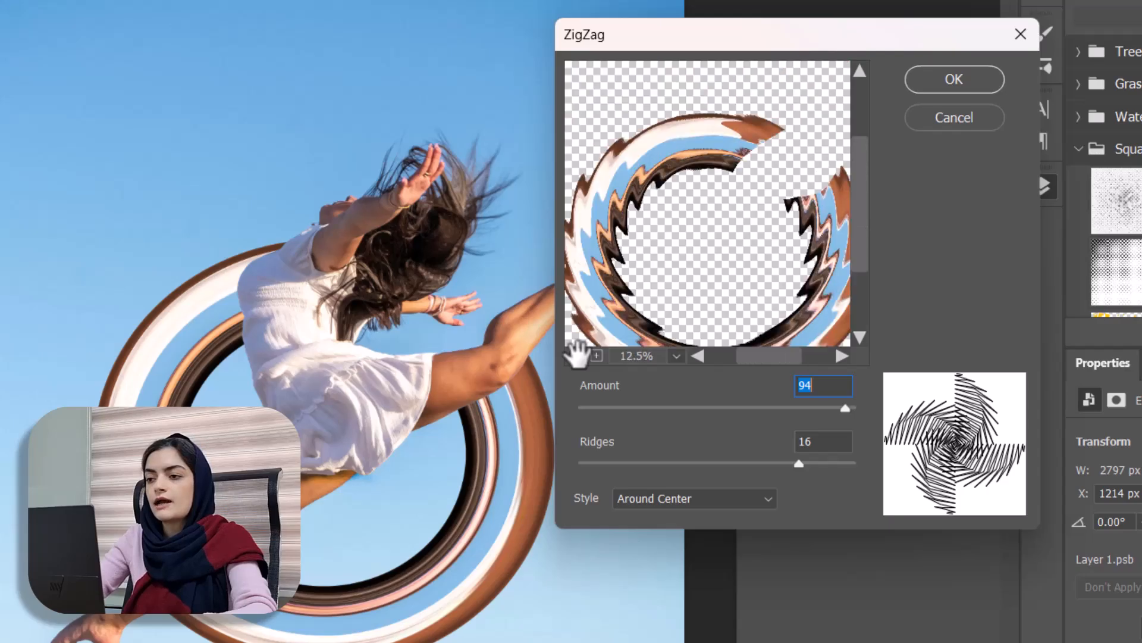
{"action": "left_click_drag", "start_coordinate": [865, 219], "coordinate": [865, 247]}
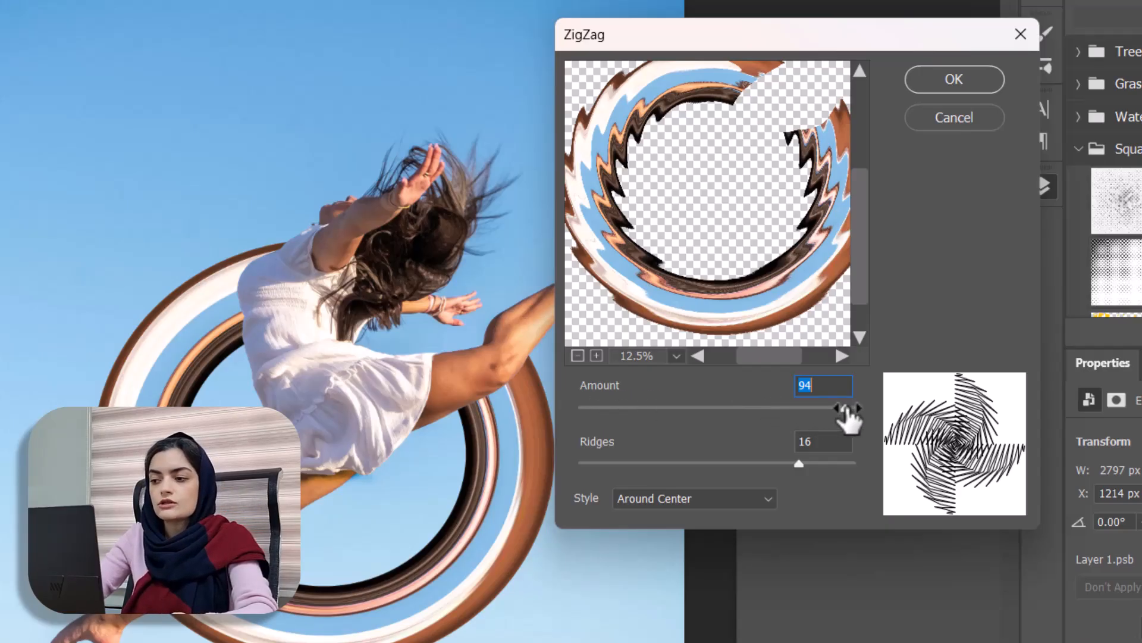
{"action": "left_click_drag", "start_coordinate": [845, 409], "coordinate": [745, 410]}
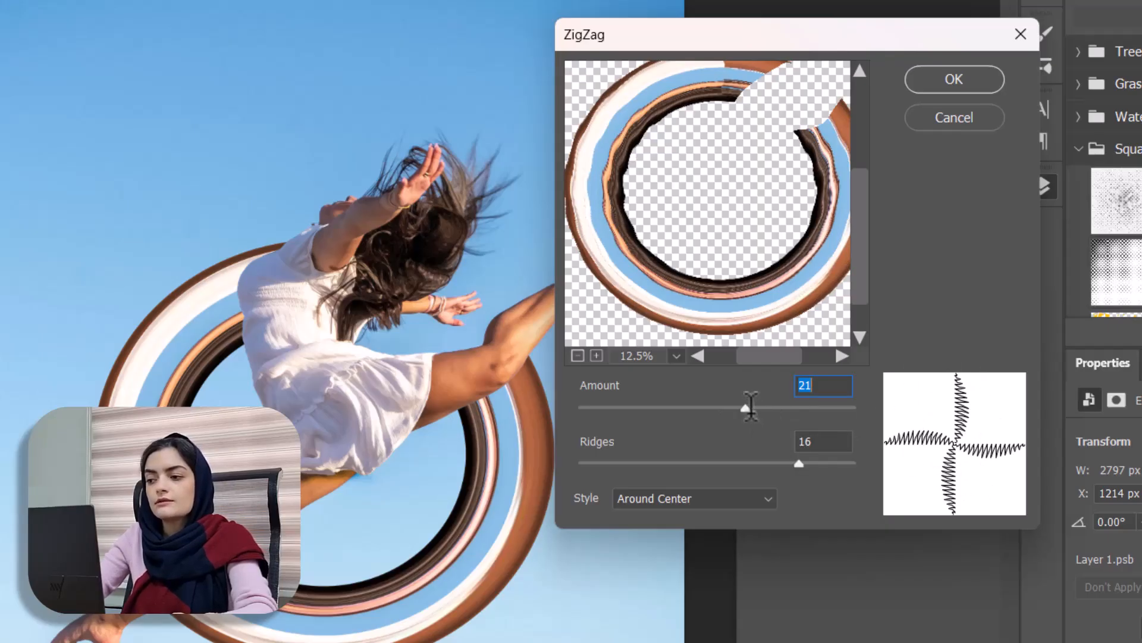
{"action": "left_click_drag", "start_coordinate": [750, 406], "coordinate": [795, 409]}
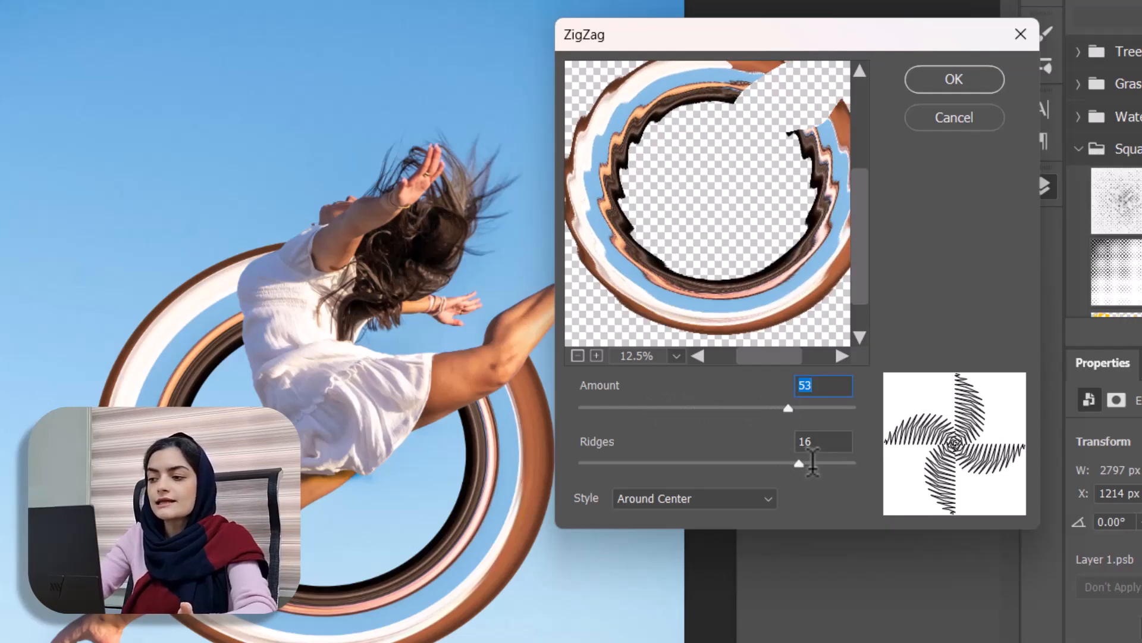
- Set the ZigZag ridges to 13 and choose the Around Center style
{"action": "left_click_drag", "start_coordinate": [799, 463], "coordinate": [844, 463]}
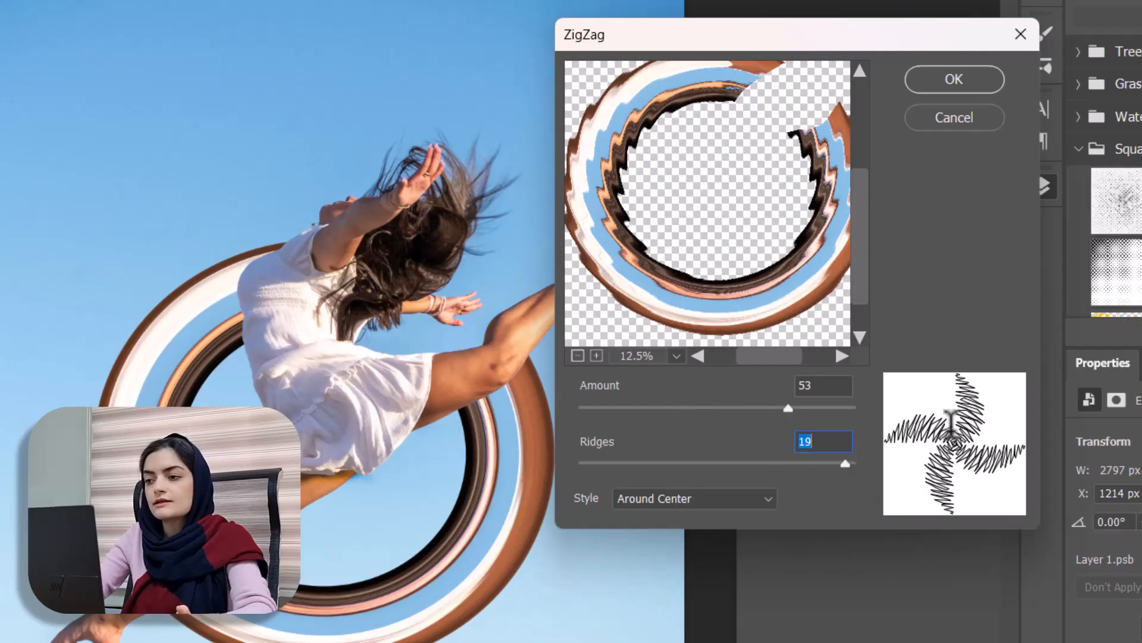
{"action": "left_click_drag", "start_coordinate": [846, 463], "coordinate": [624, 463]}
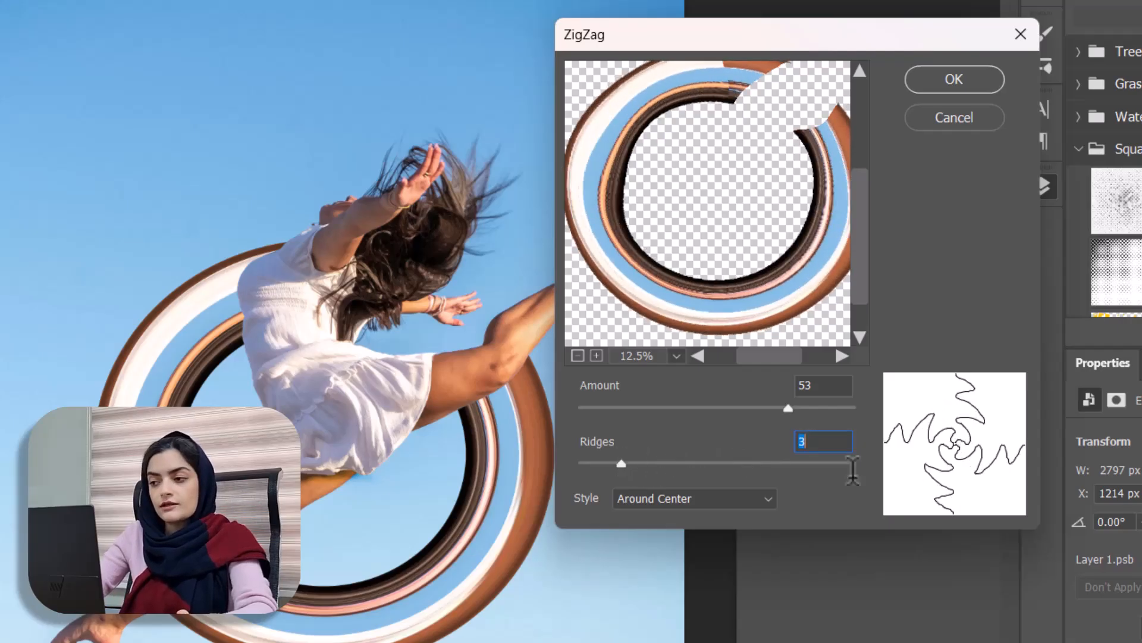
{"action": "left_click_drag", "start_coordinate": [621, 463], "coordinate": [753, 463]}
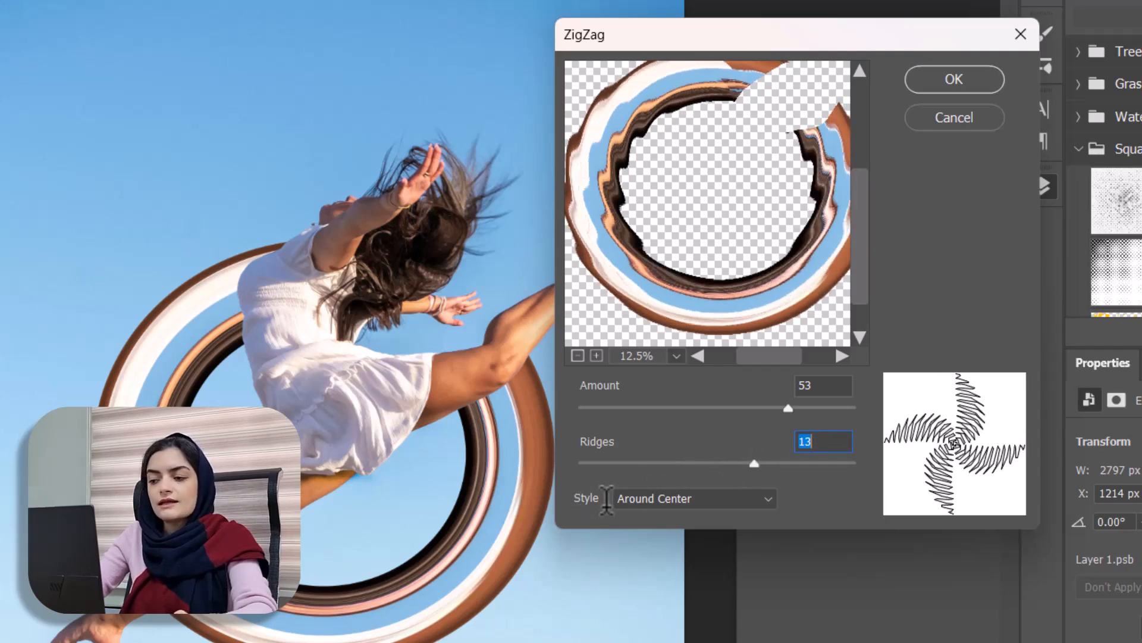
{"action": "left_click", "coordinate": [678, 497]}
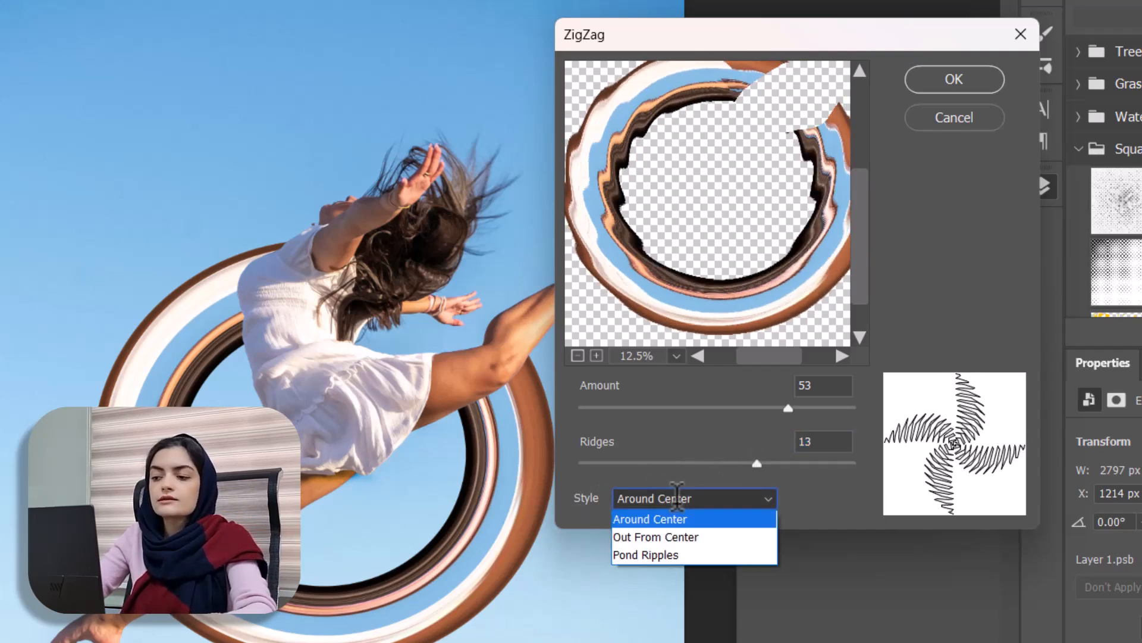
{"action": "left_click", "coordinate": [677, 497]}
{"action": "left_click", "coordinate": [681, 499]}
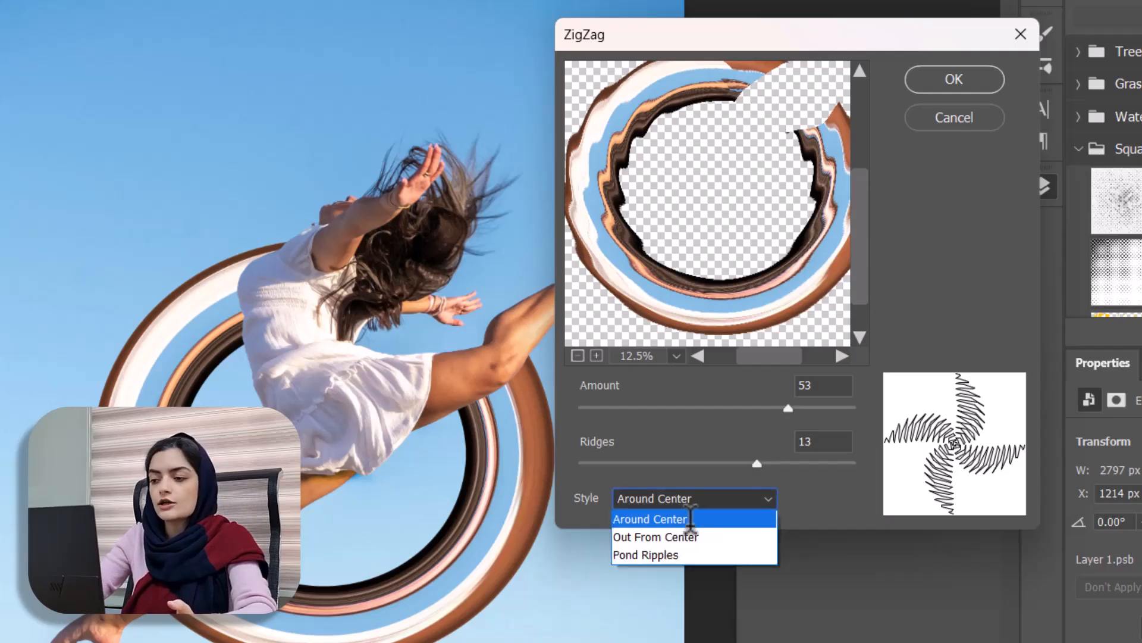
{"action": "left_click", "coordinate": [642, 519]}
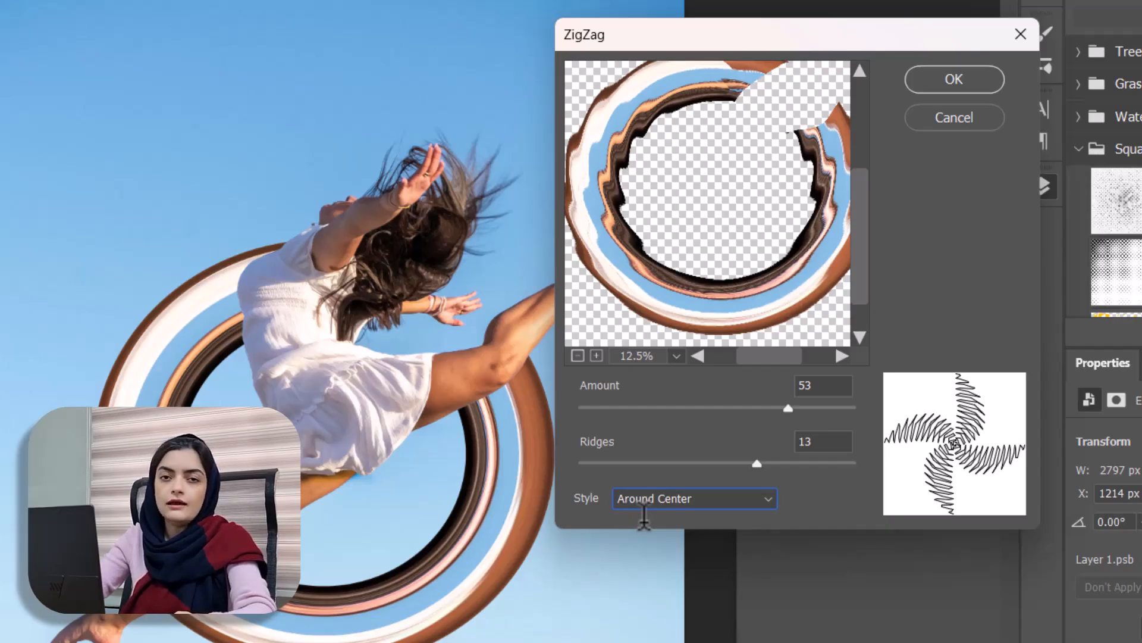
- Try the Out From Center and Pond Ripples styles for the ZigZag distortion, and set the amount to 58
{"action": "left_click", "coordinate": [644, 504]}
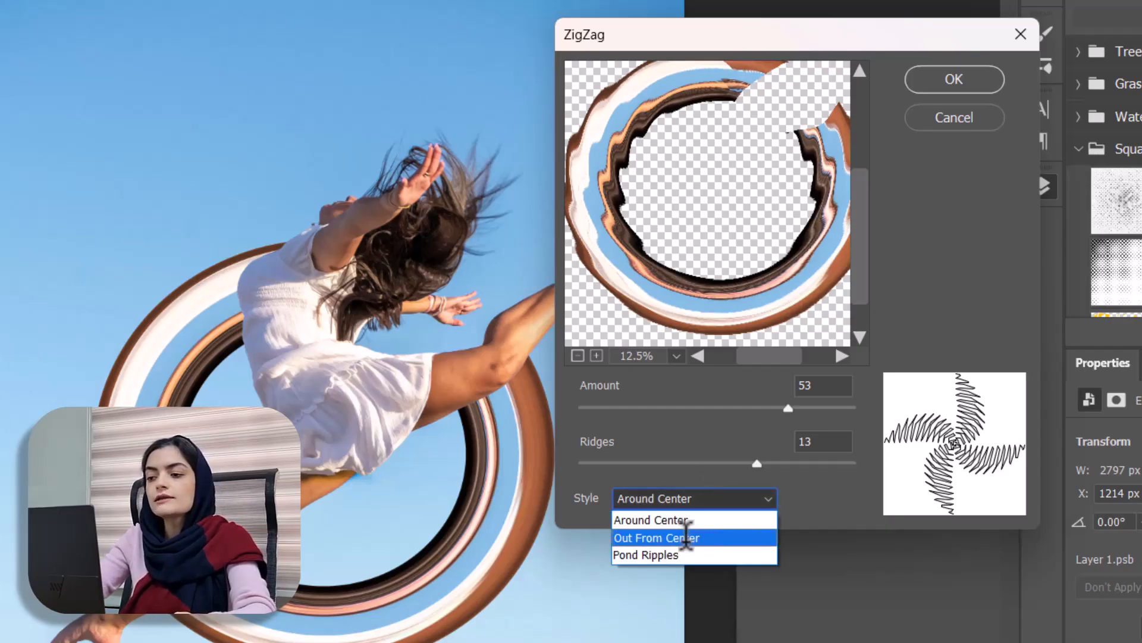
{"action": "left_click", "coordinate": [686, 537]}
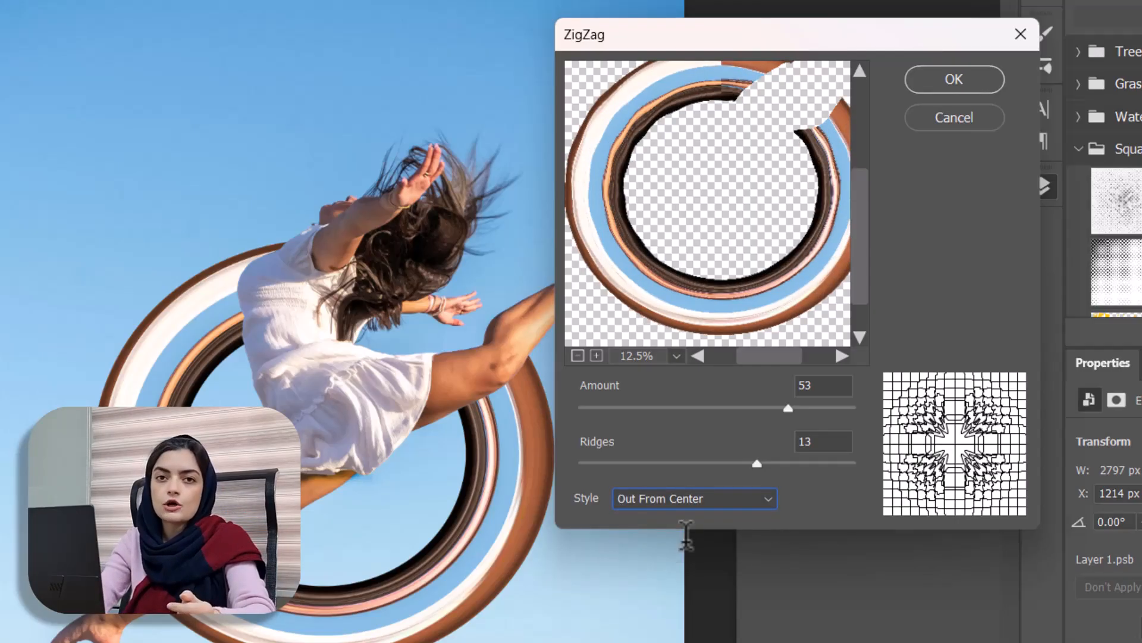
{"action": "left_click", "coordinate": [716, 498]}
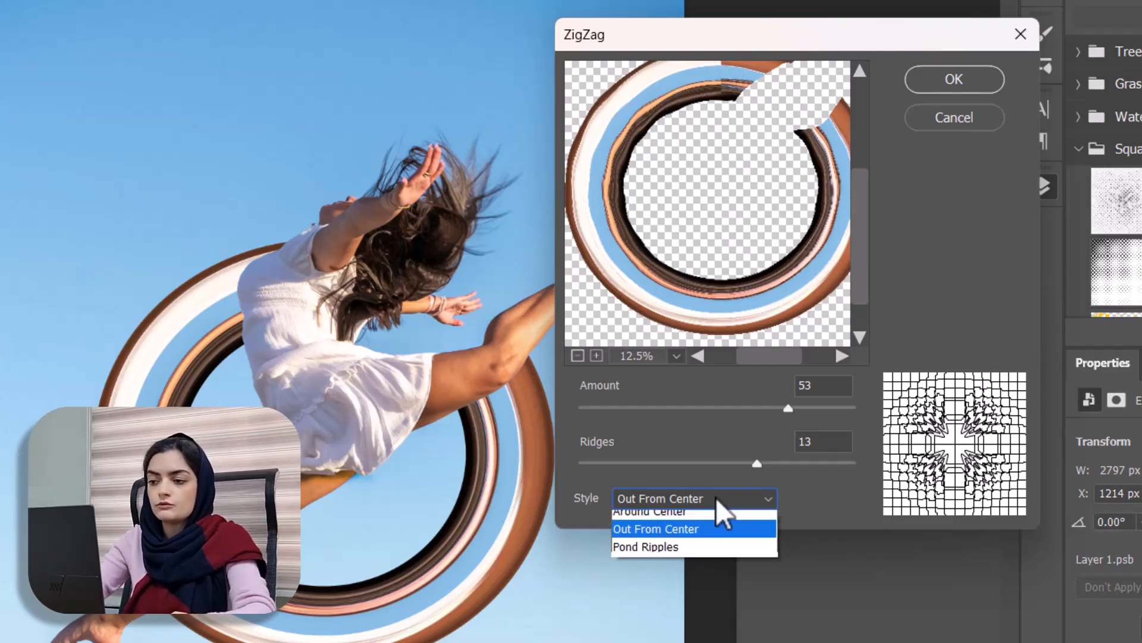
{"action": "left_click", "coordinate": [698, 553]}
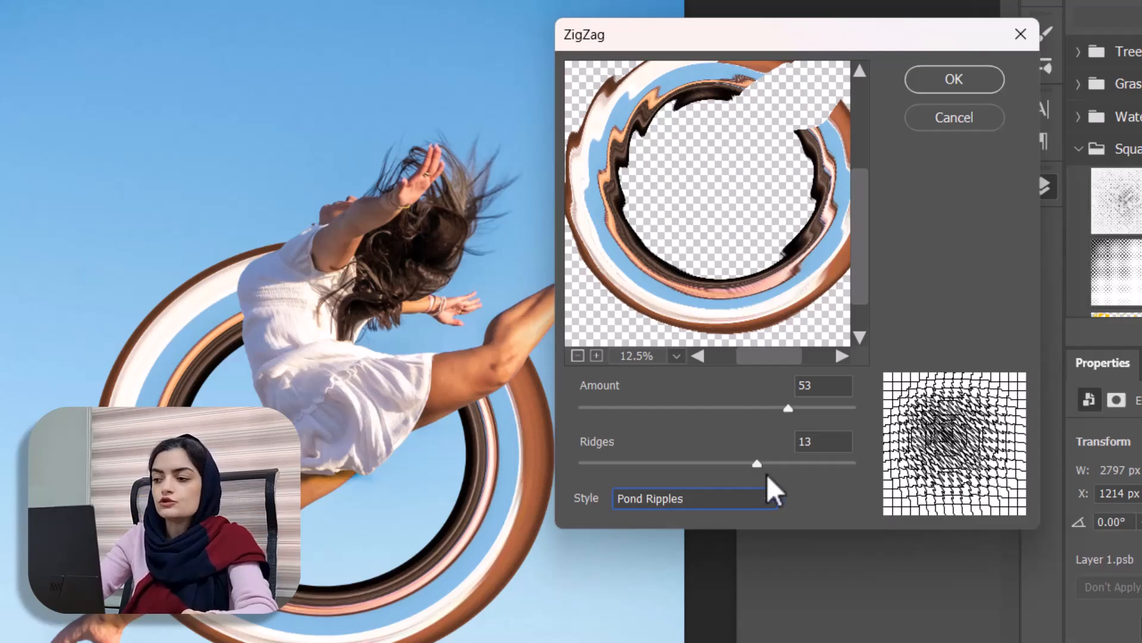
{"action": "left_click_drag", "start_coordinate": [787, 419], "coordinate": [795, 428]}
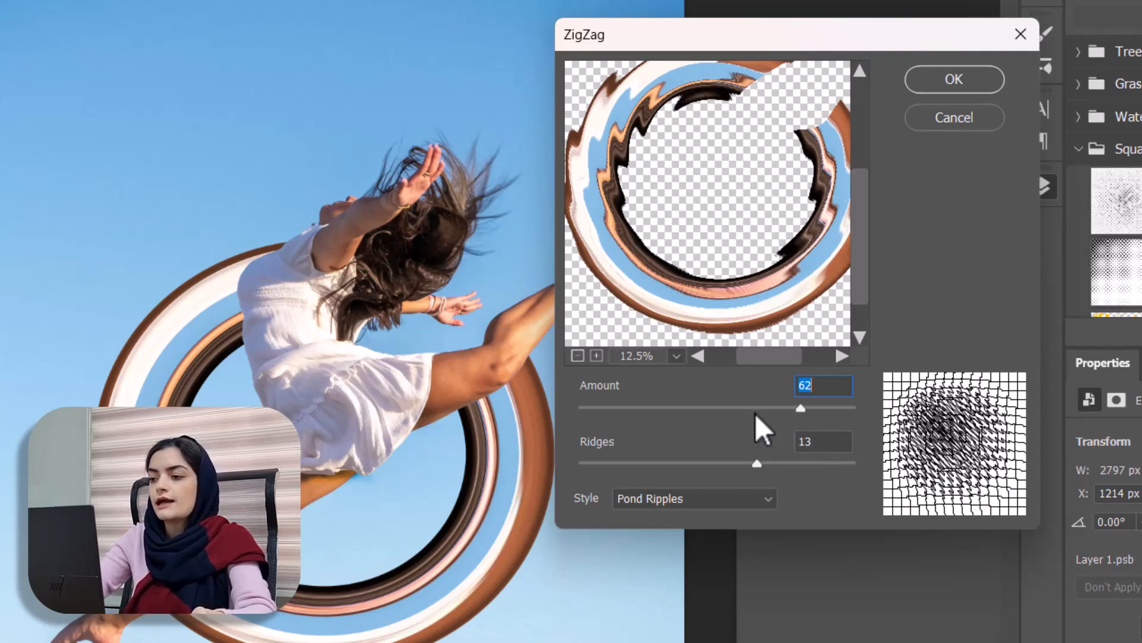
{"action": "mouse_move", "coordinate": [802, 412]}
{"action": "left_mouse_down"}
{"action": "mouse_move", "coordinate": [575, 423]}
{"action": "mouse_move", "coordinate": [798, 407]}
{"action": "left_mouse_up"}
- Apply the ZigZag distortion to Layer 1 with the Around Center style, an amount of 71 and 14 ridges
{"action": "left_click", "coordinate": [754, 498]}
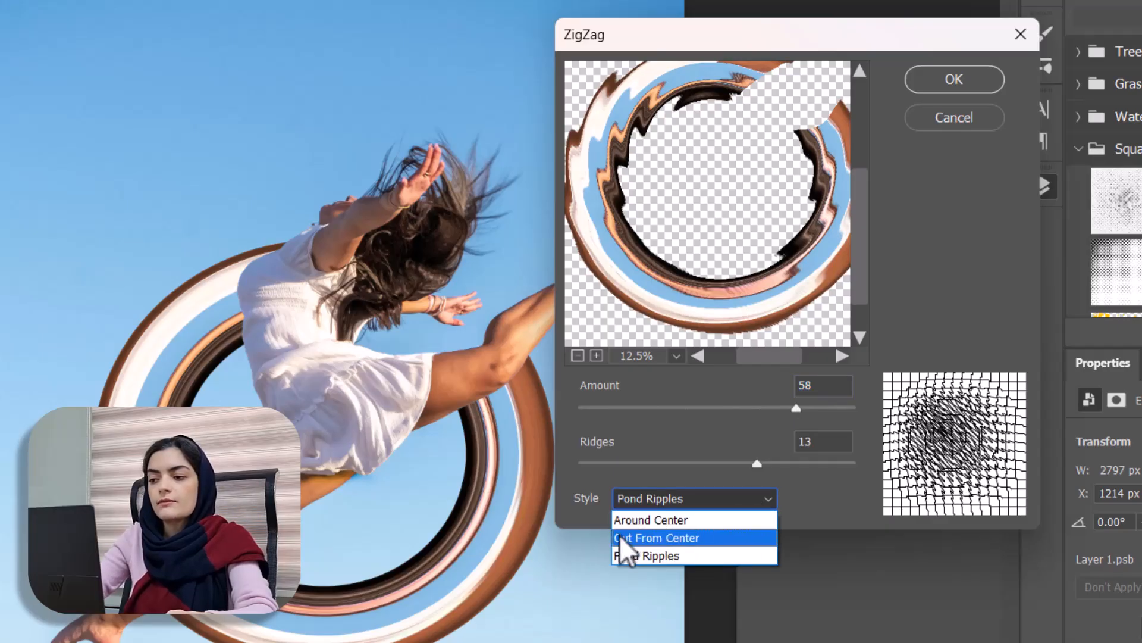
{"action": "left_click", "coordinate": [637, 523]}
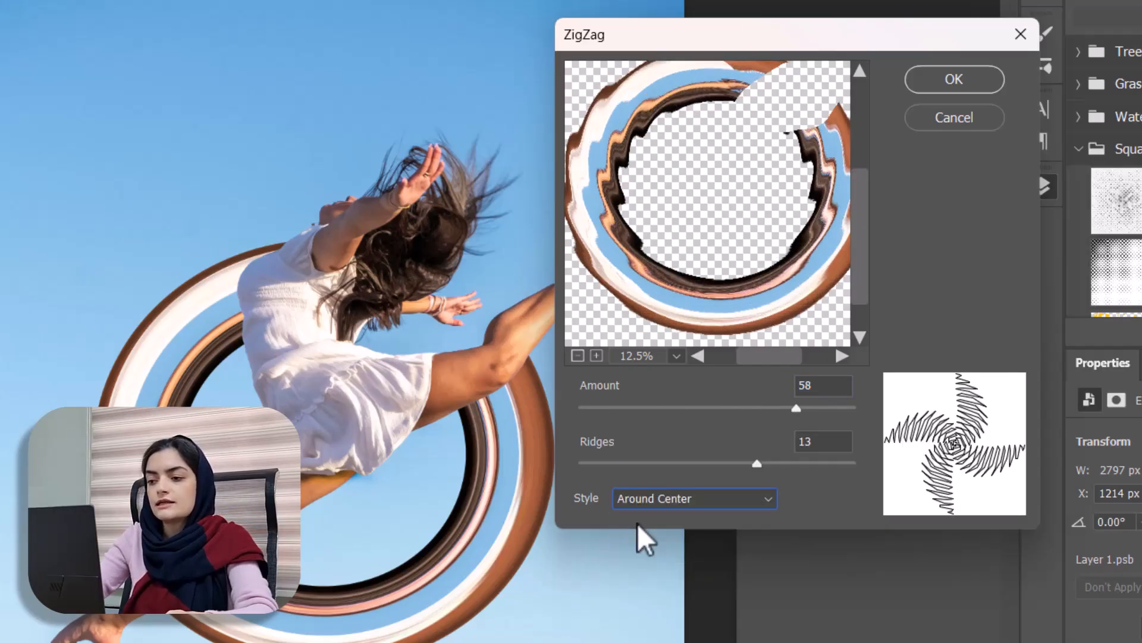
{"action": "left_click_drag", "start_coordinate": [805, 410], "coordinate": [813, 409]}
{"action": "left_click", "coordinate": [761, 465]}
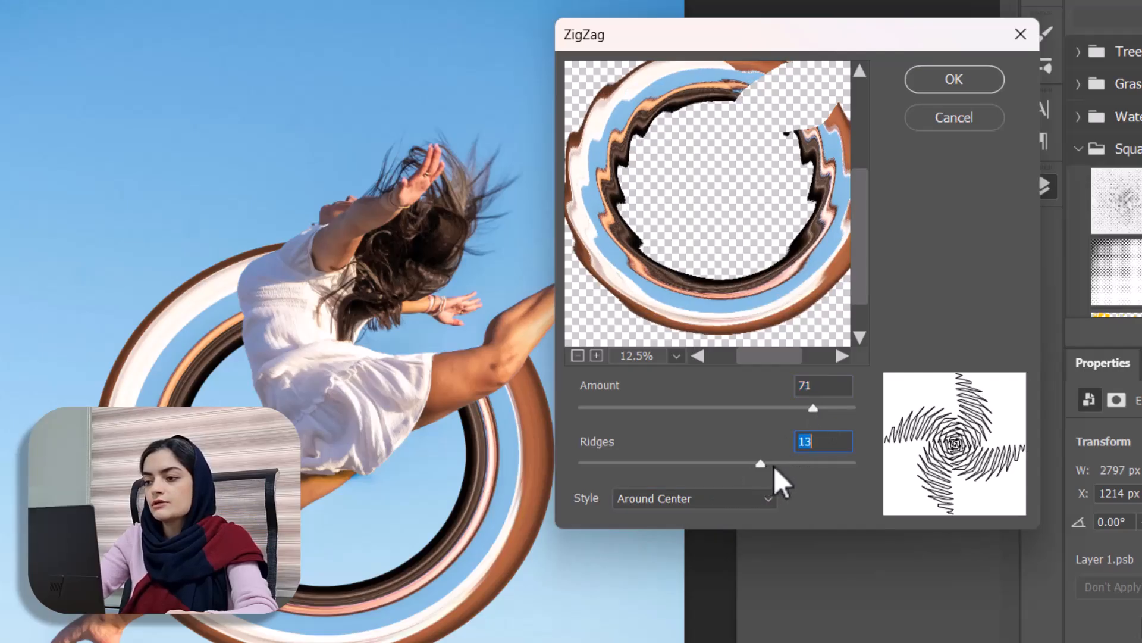
{"action": "left_click", "coordinate": [774, 464]}
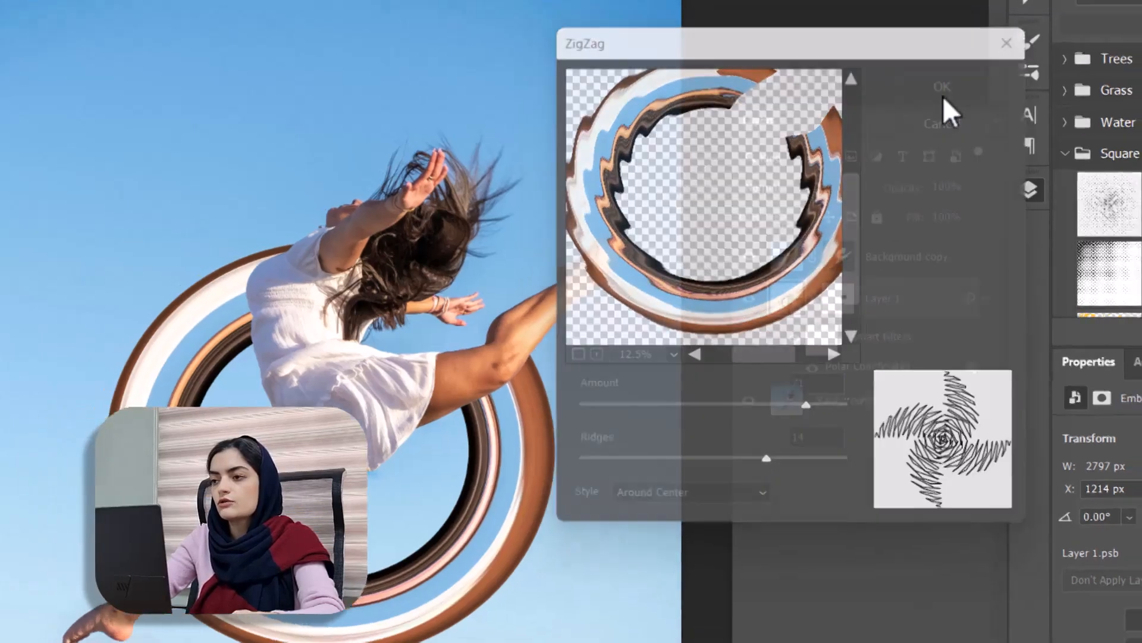
{"action": "left_click", "coordinate": [953, 80]}
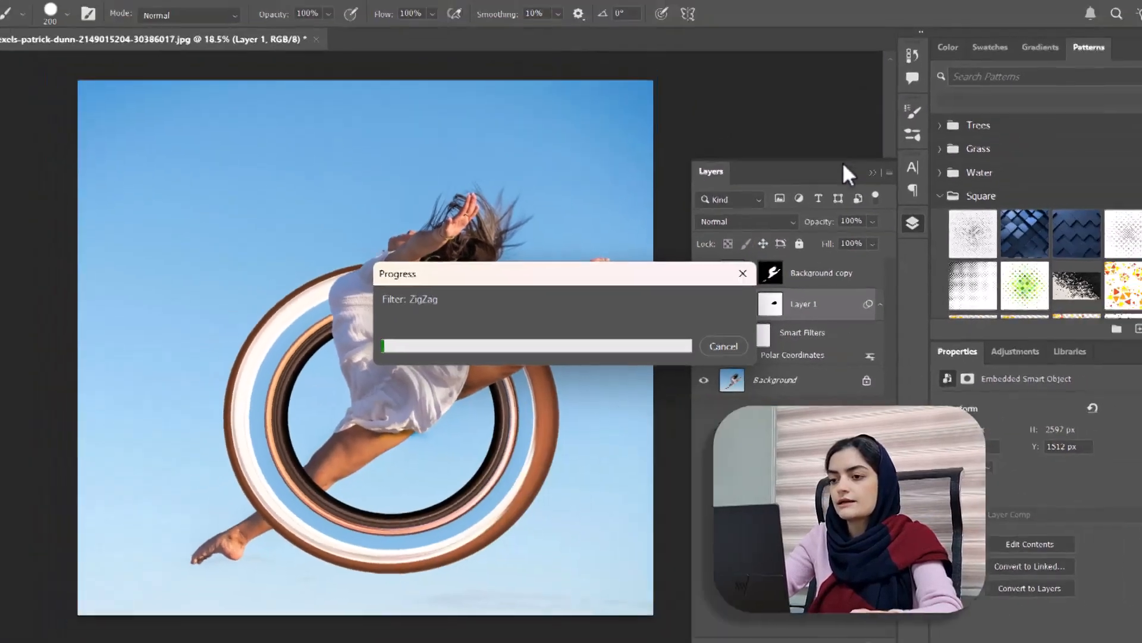